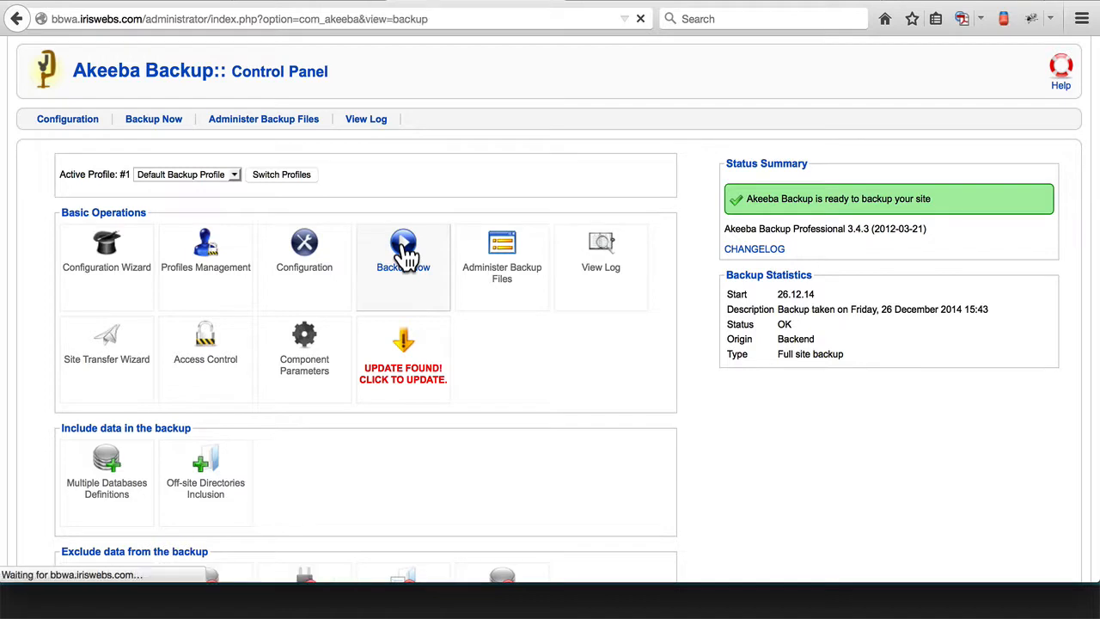
Run a site backup with the default profile and the comment "Prior to migration backup"
click(235, 310)
text(Prior to )
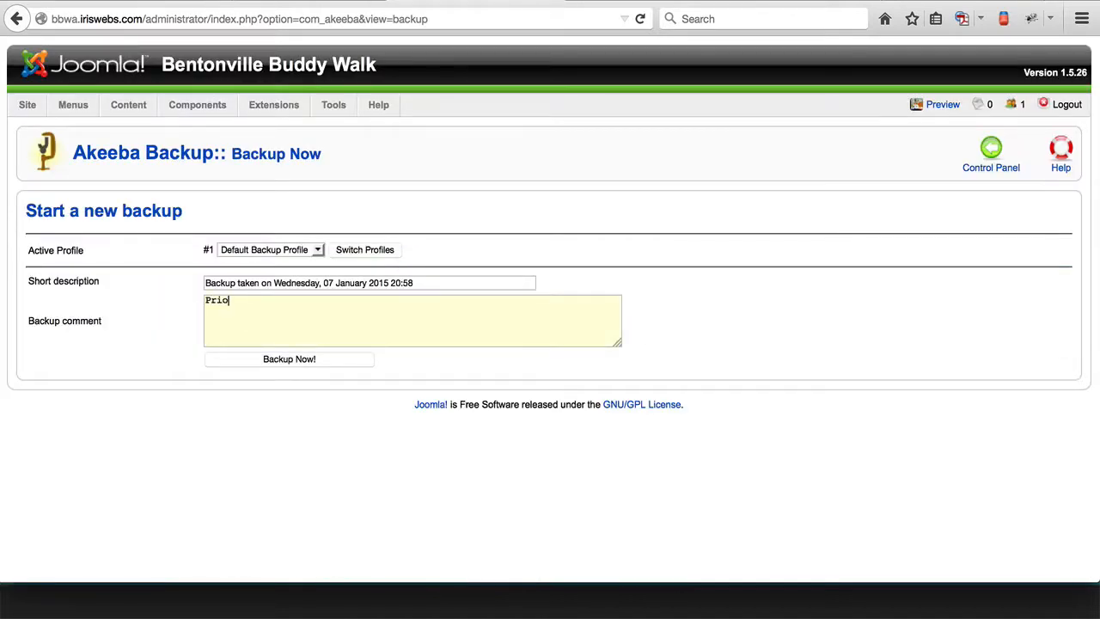
text(migration backup)
click(275, 358)
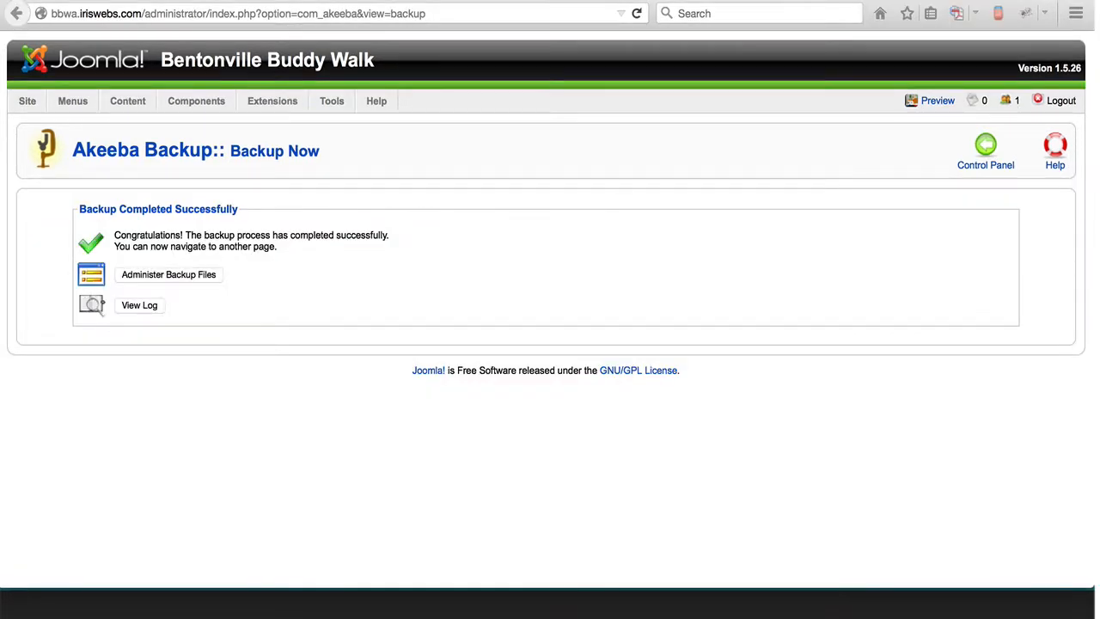
Open the list of backup files and examine how the new backup and the earlier ones are stored
click(184, 286)
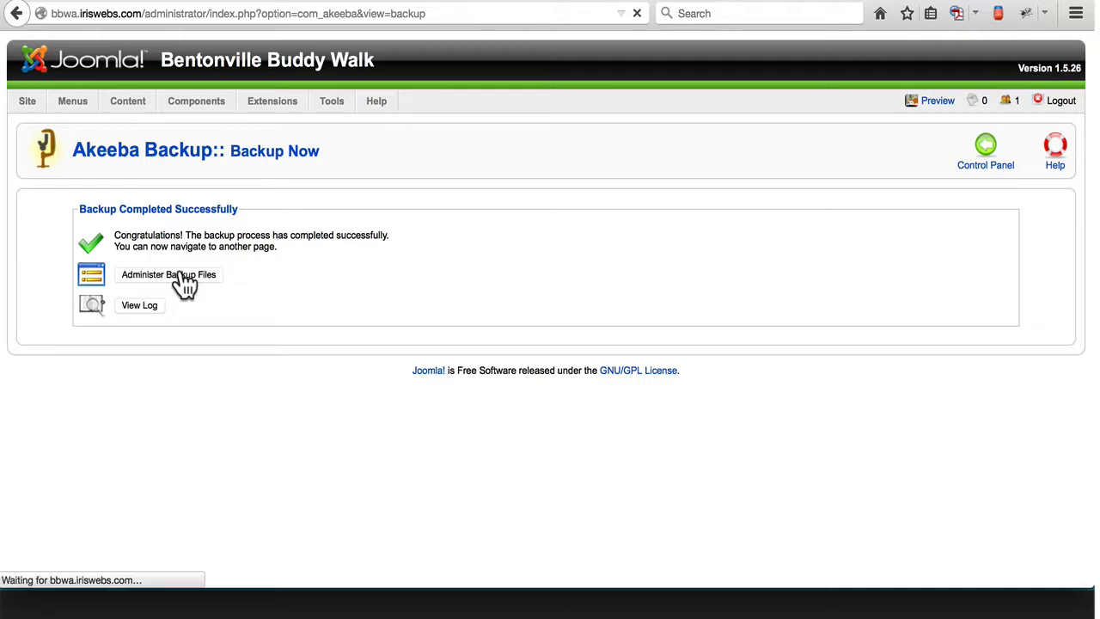
scroll(644, 283, down, 5)
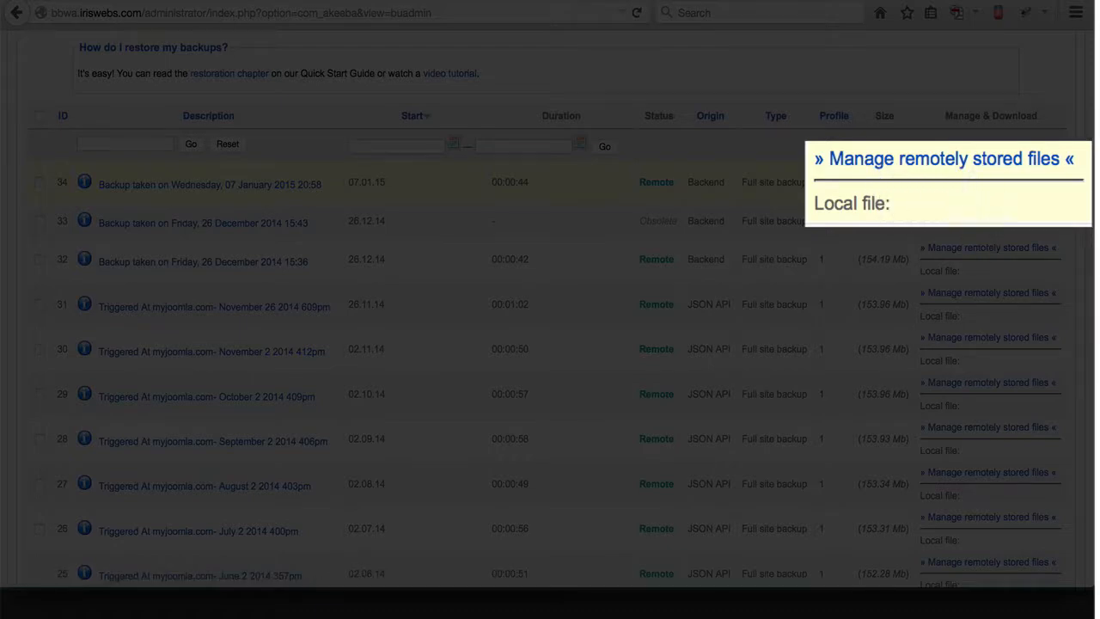
scroll(993, 438, down, 1)
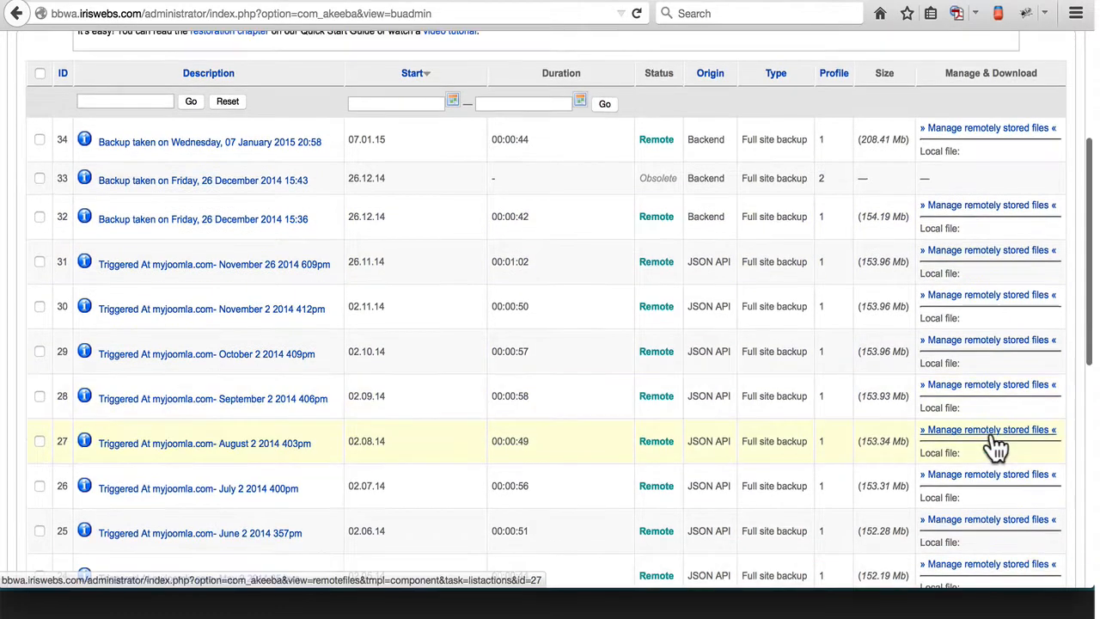
scroll(996, 445, up, 3)
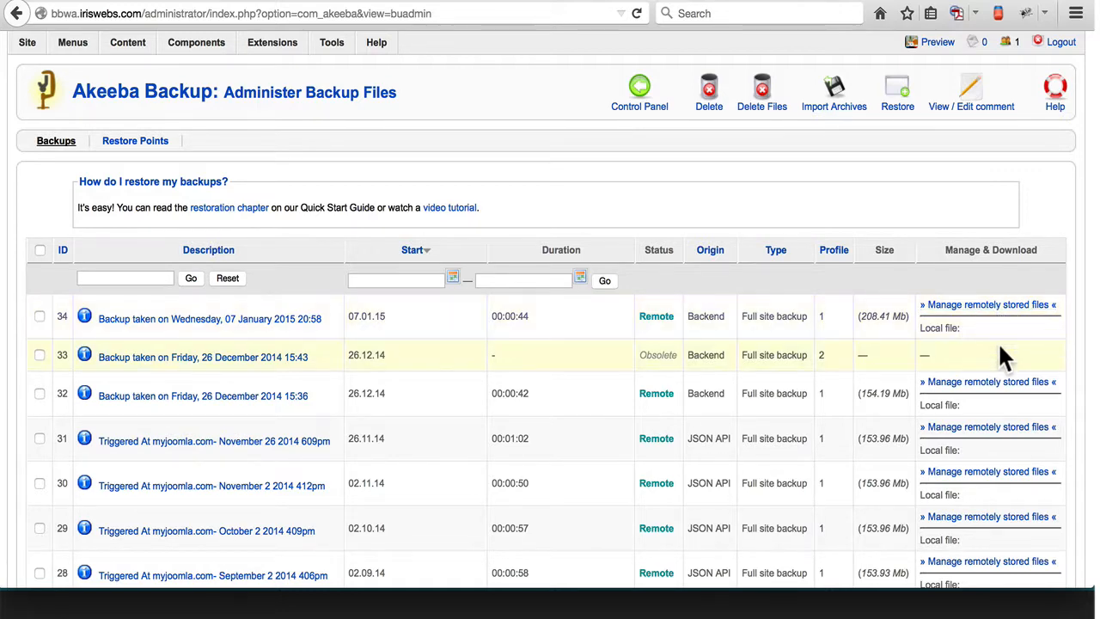
scroll(1000, 348, down, 3)
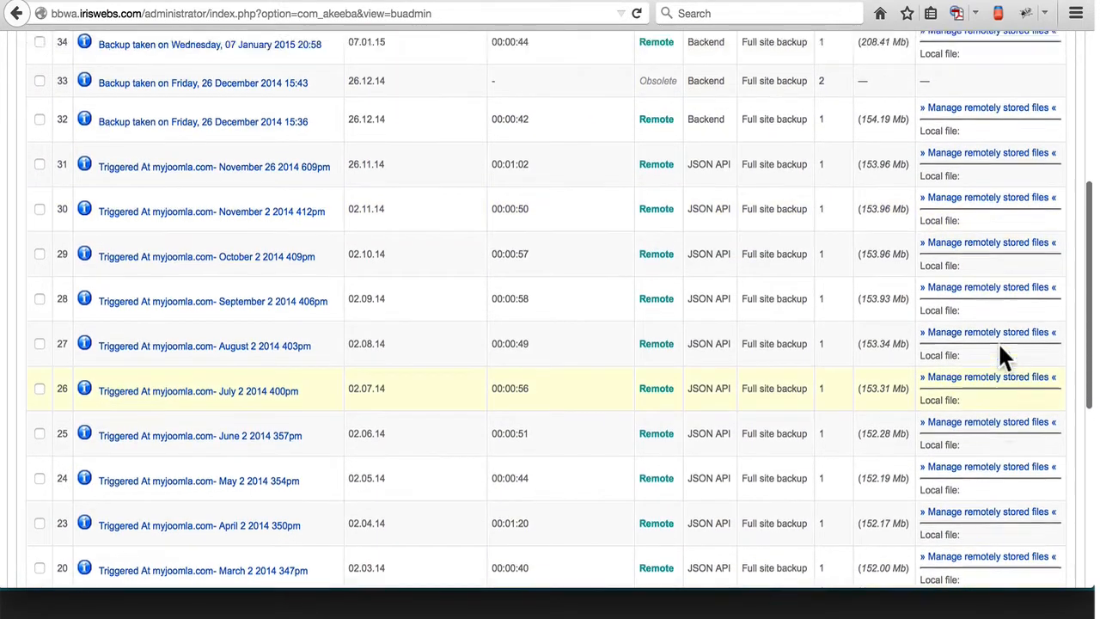
scroll(1000, 347, up, 4)
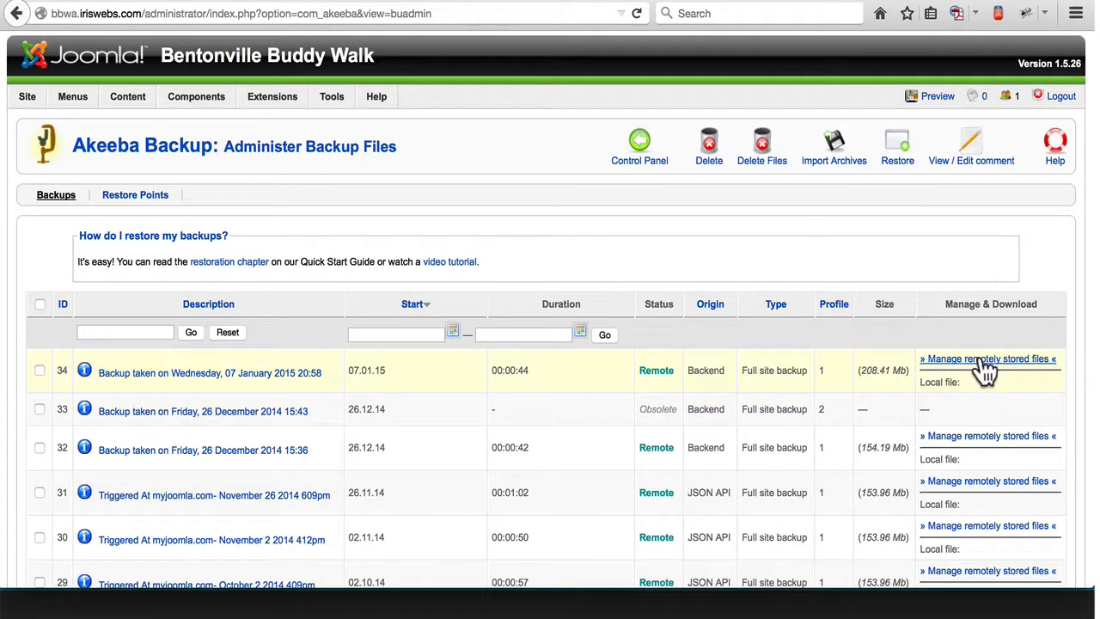
In cPanel's File Manager, browse from public_html/bbwa through administrator/components/com_akeeba to the folder containing akeeba.backend.log
click(334, 1)
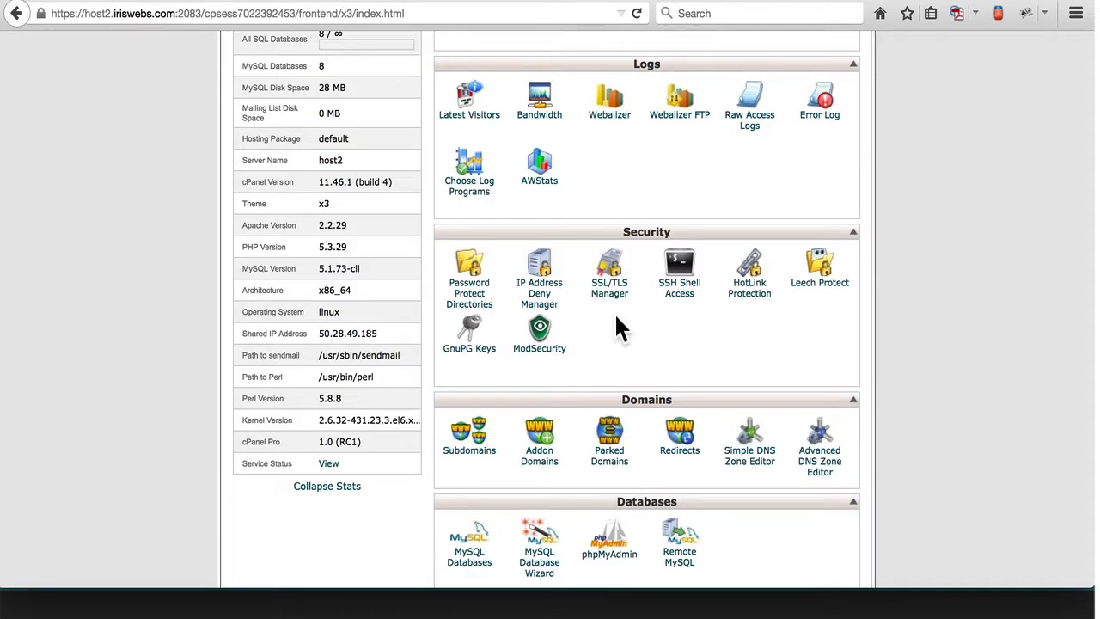
scroll(615, 321, up, 5)
scroll(617, 327, up, 1)
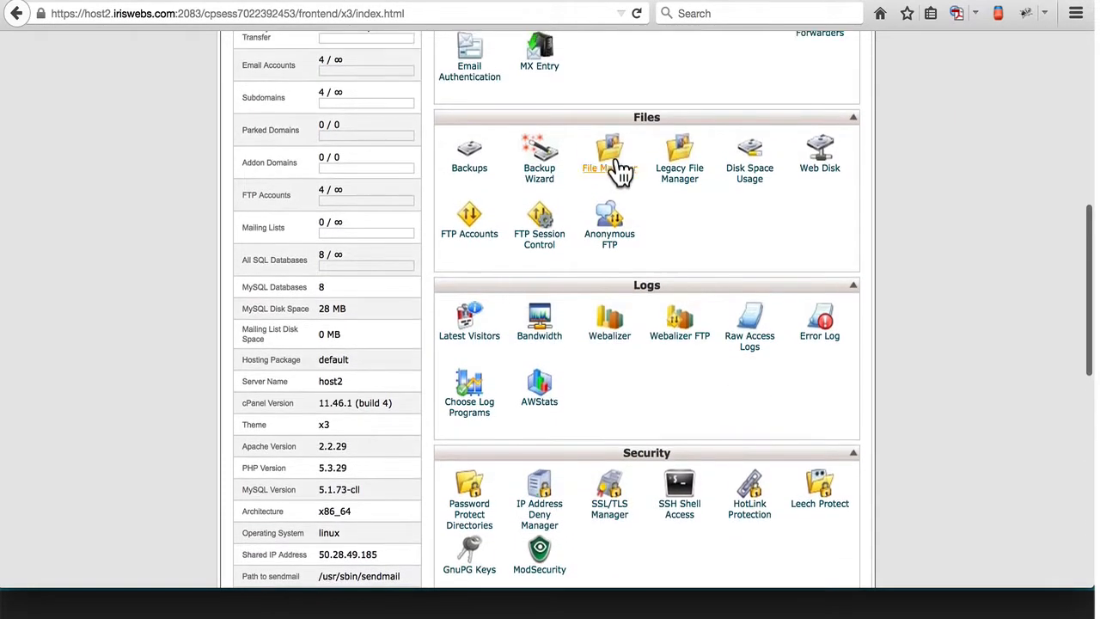
click(612, 170)
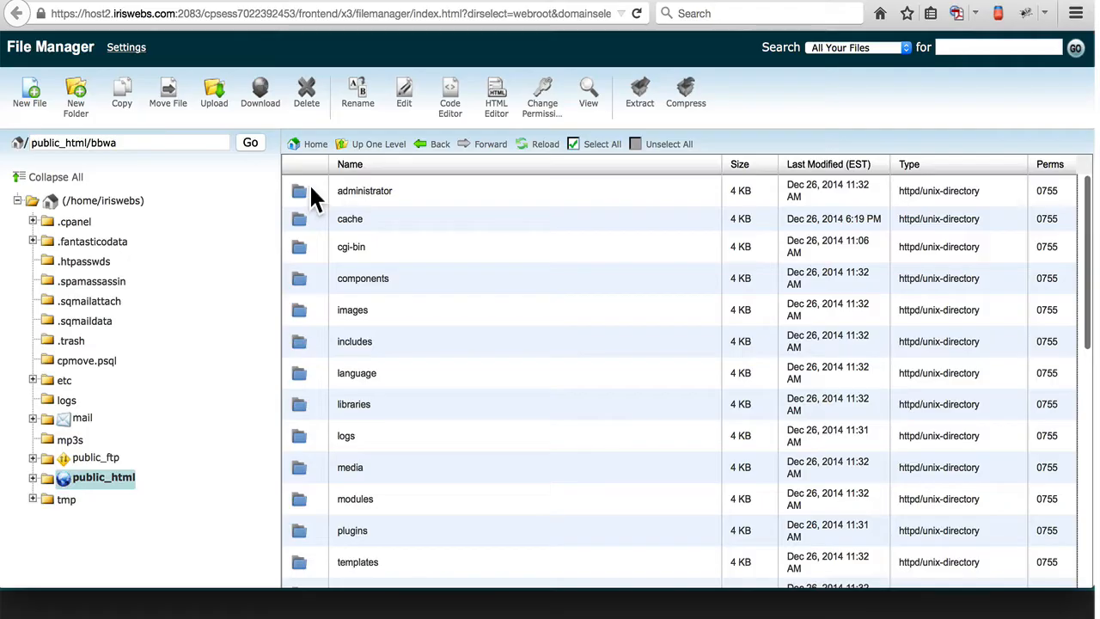
click(298, 190)
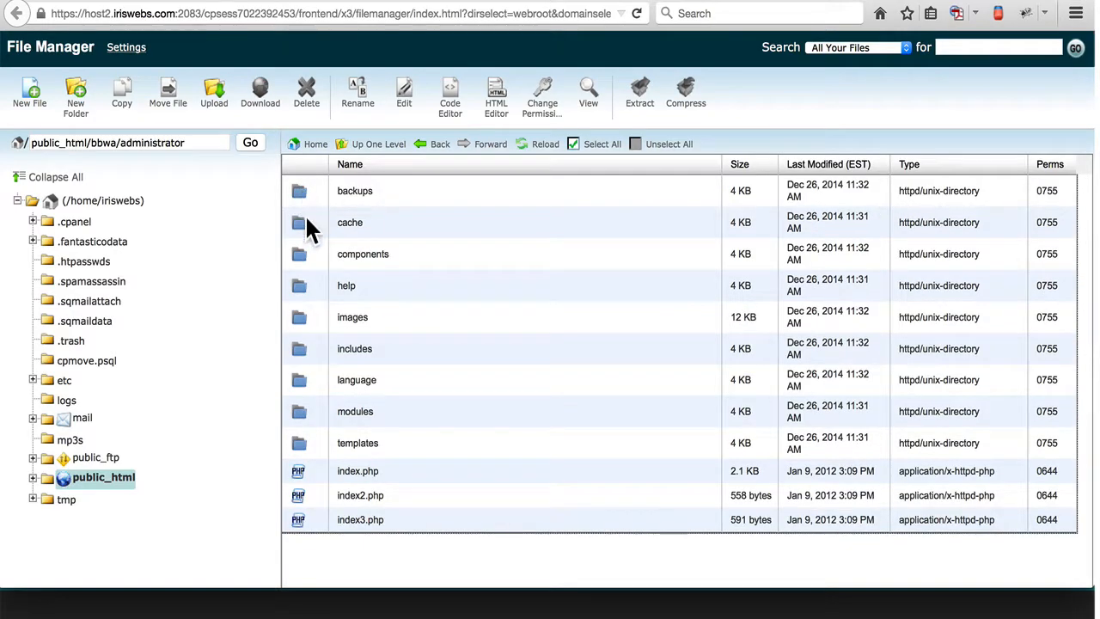
click(300, 251)
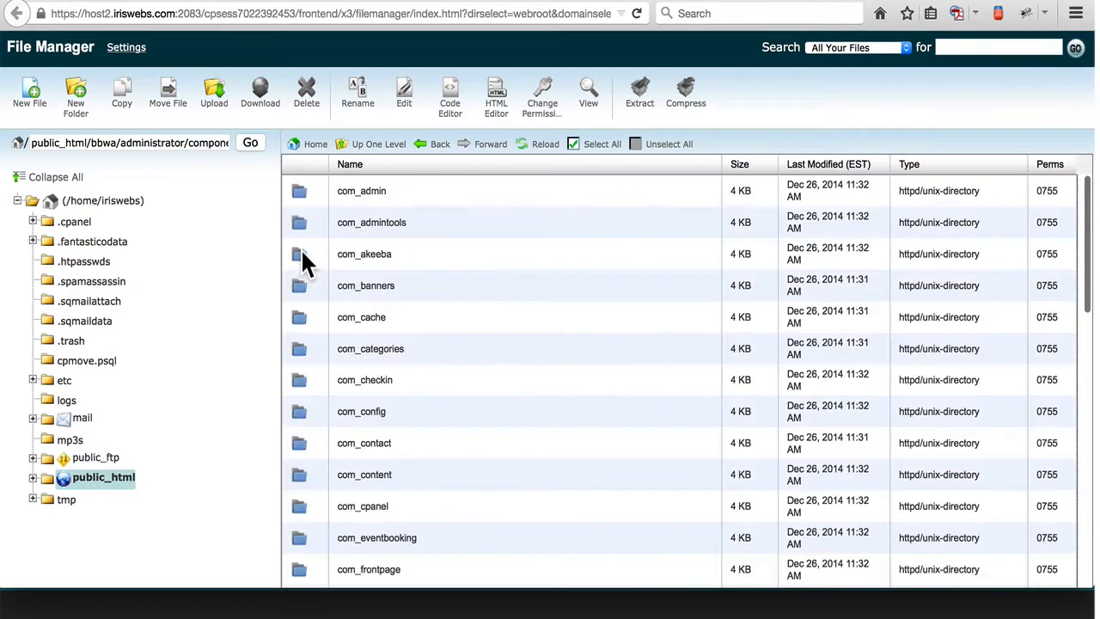
click(300, 256)
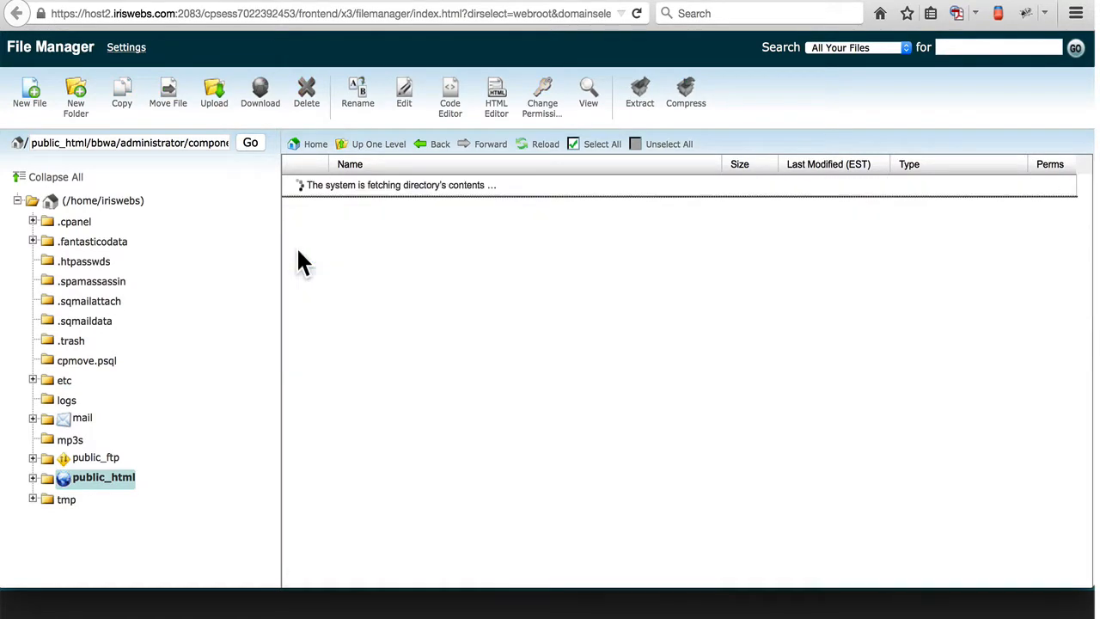
click(299, 247)
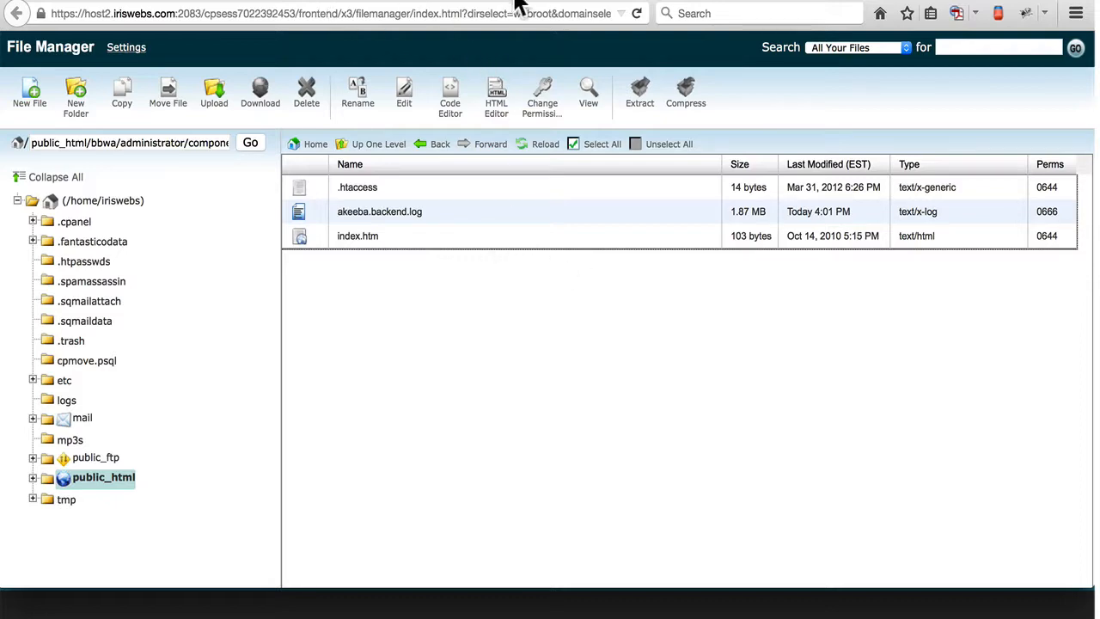
Return to the Joomla administration and check the Article Trash for trashed articles, going by way of the Article Manager
click(542, 0)
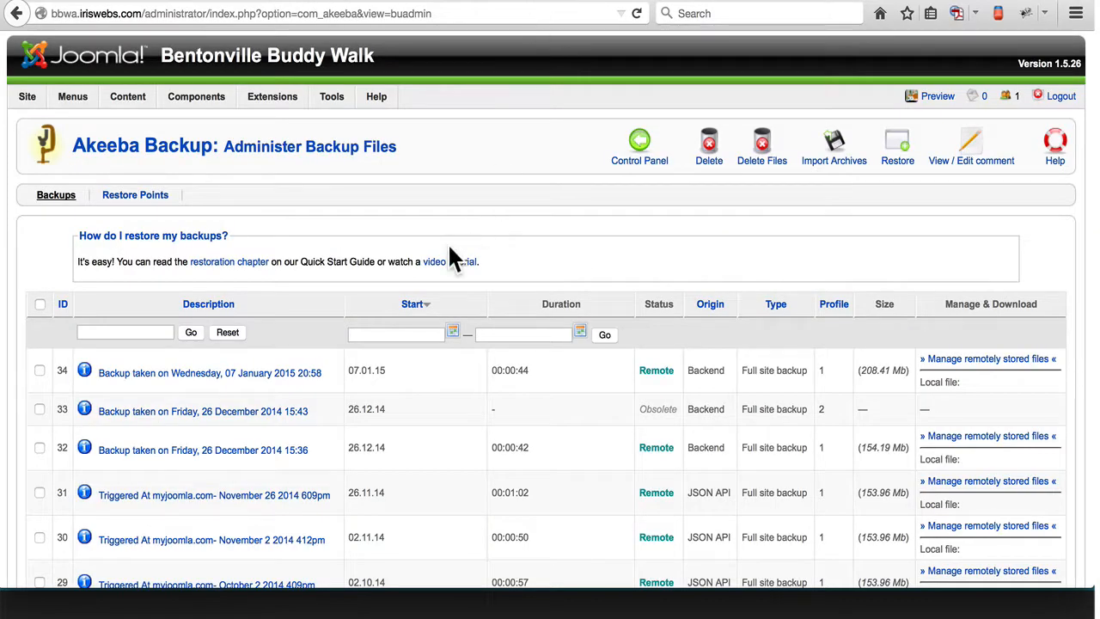
scroll(449, 247, up, 1)
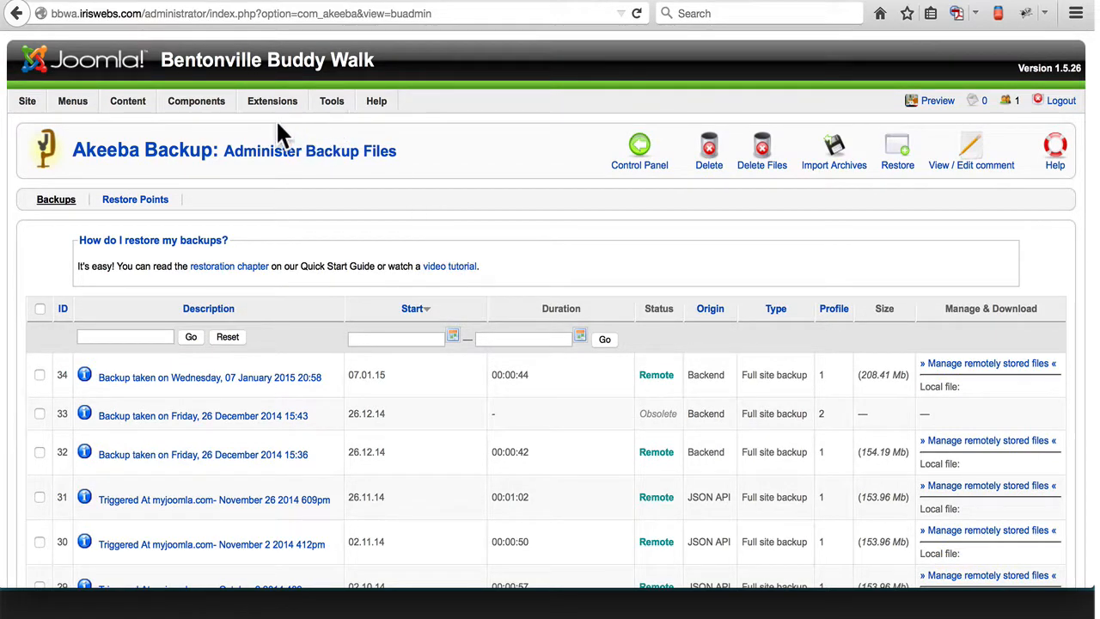
mouse_move(194, 103)
mouse_move(128, 104)
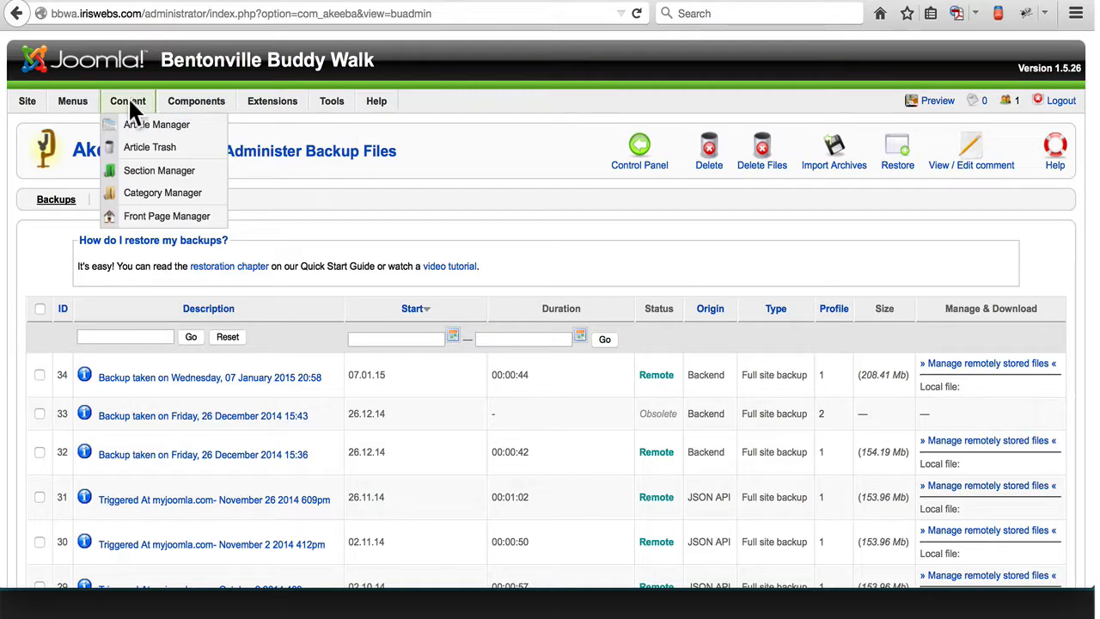
click(138, 125)
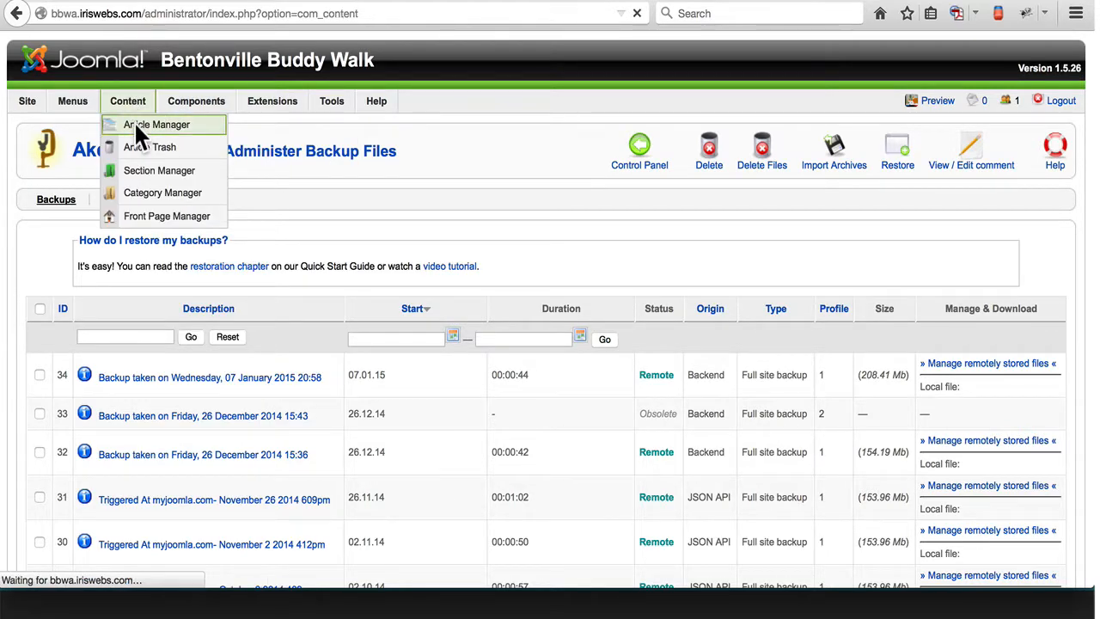
mouse_move(133, 108)
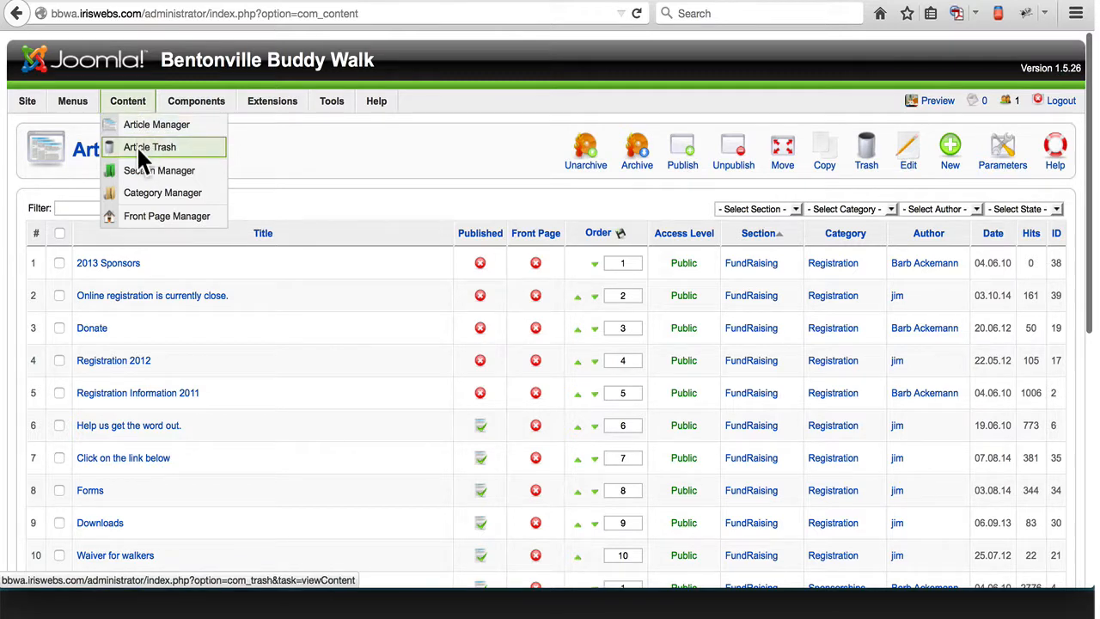
click(137, 145)
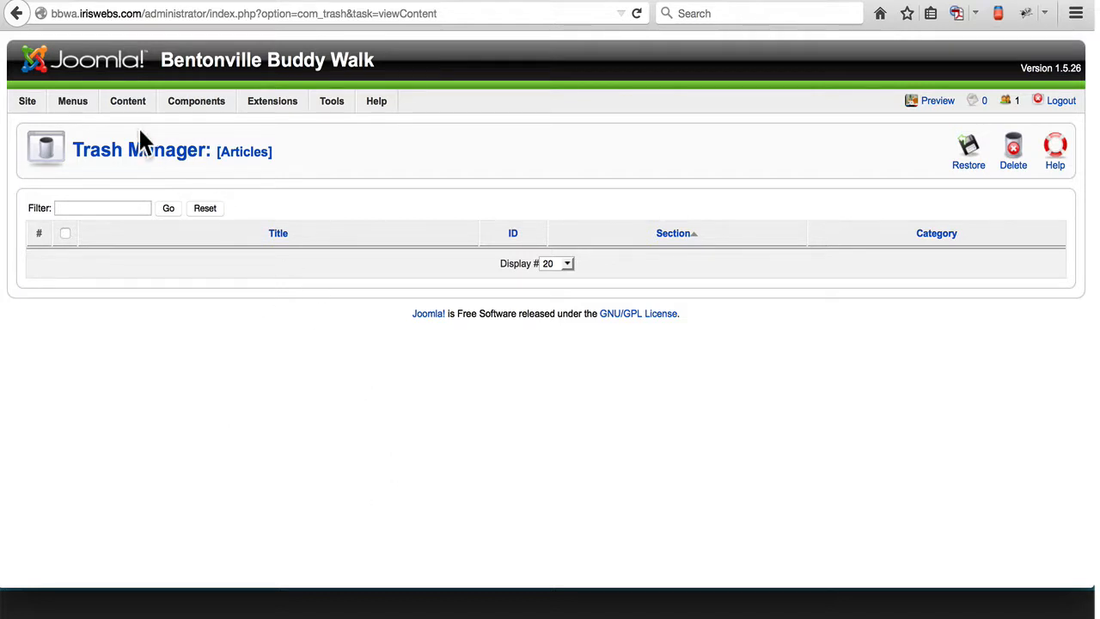
Open the Article Manager and look through the article list for unpublished articles that are no longer needed
mouse_move(131, 101)
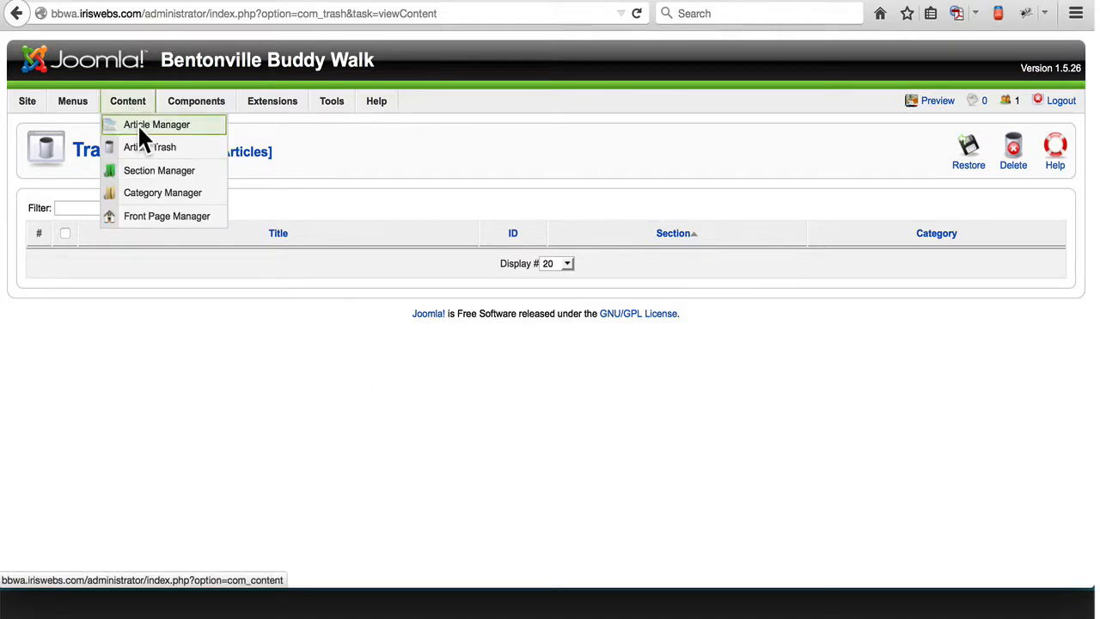
click(137, 124)
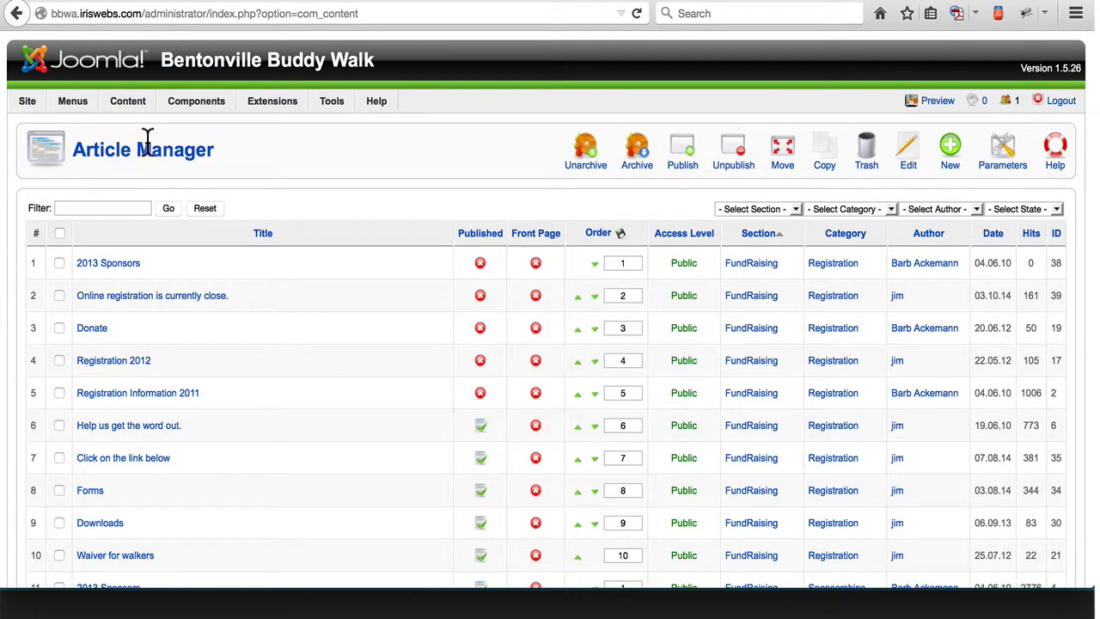
scroll(294, 372, down, 3)
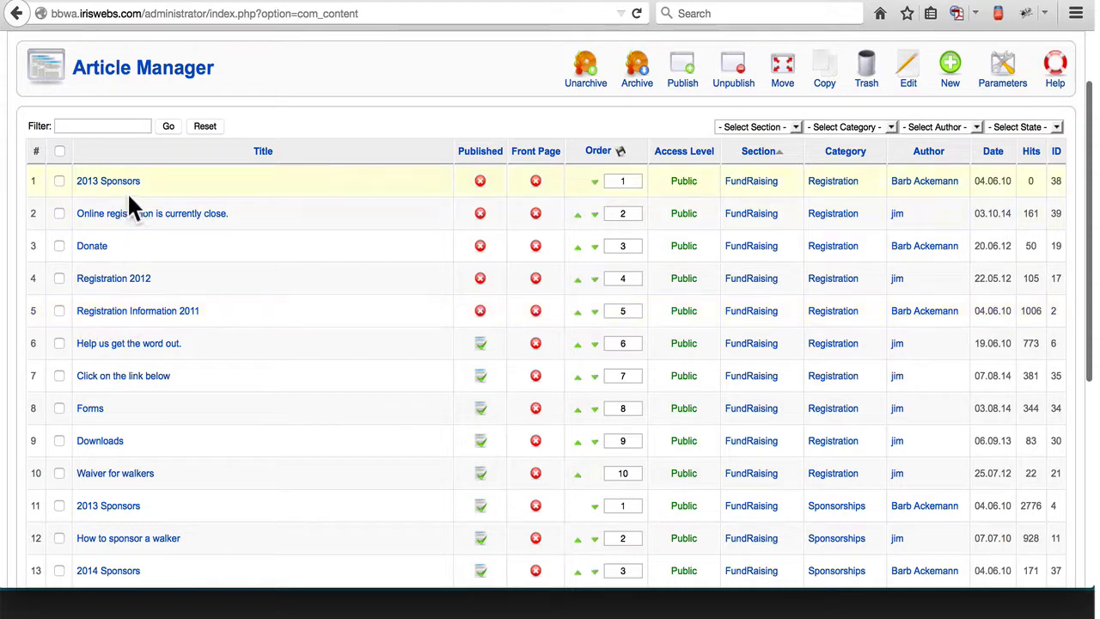
scroll(331, 310, down, 10)
scroll(333, 308, up, 10)
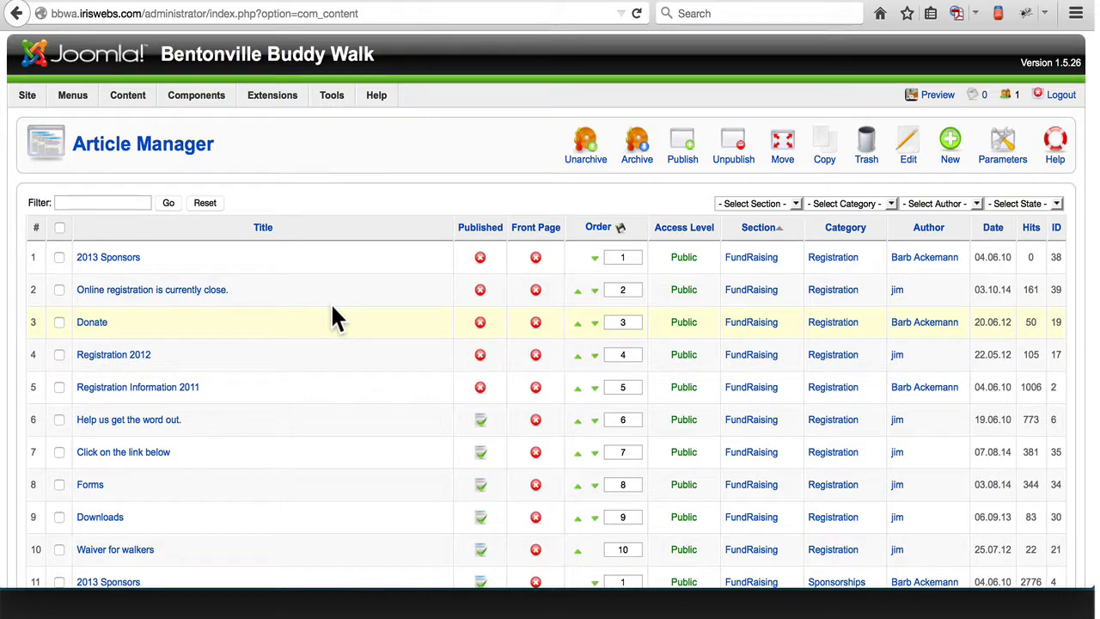
scroll(332, 307, down, 3)
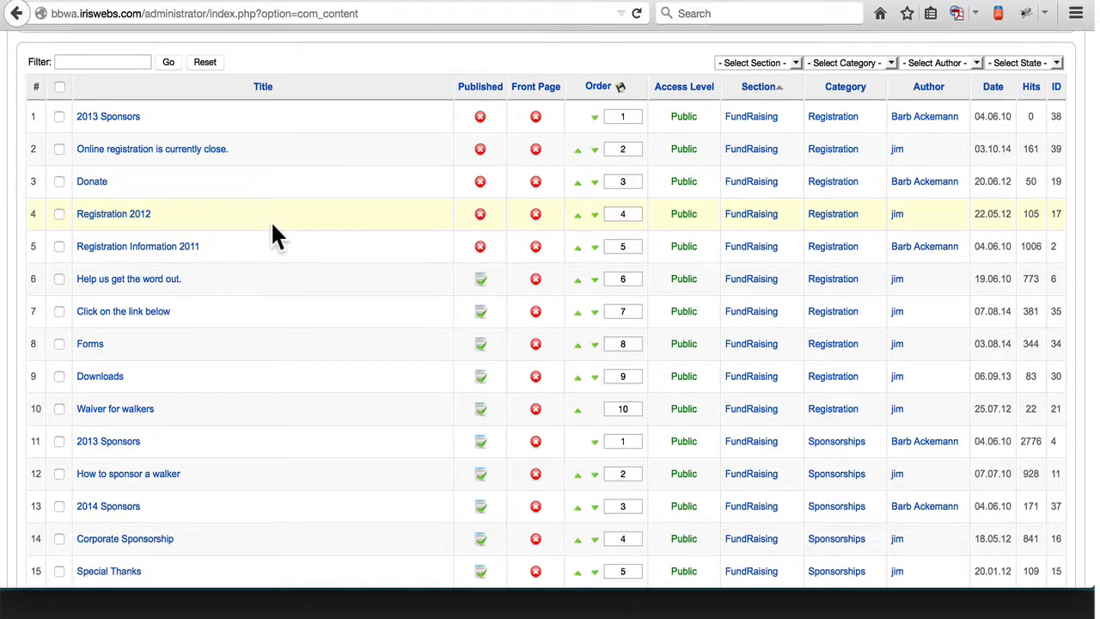
scroll(270, 230, down, 5)
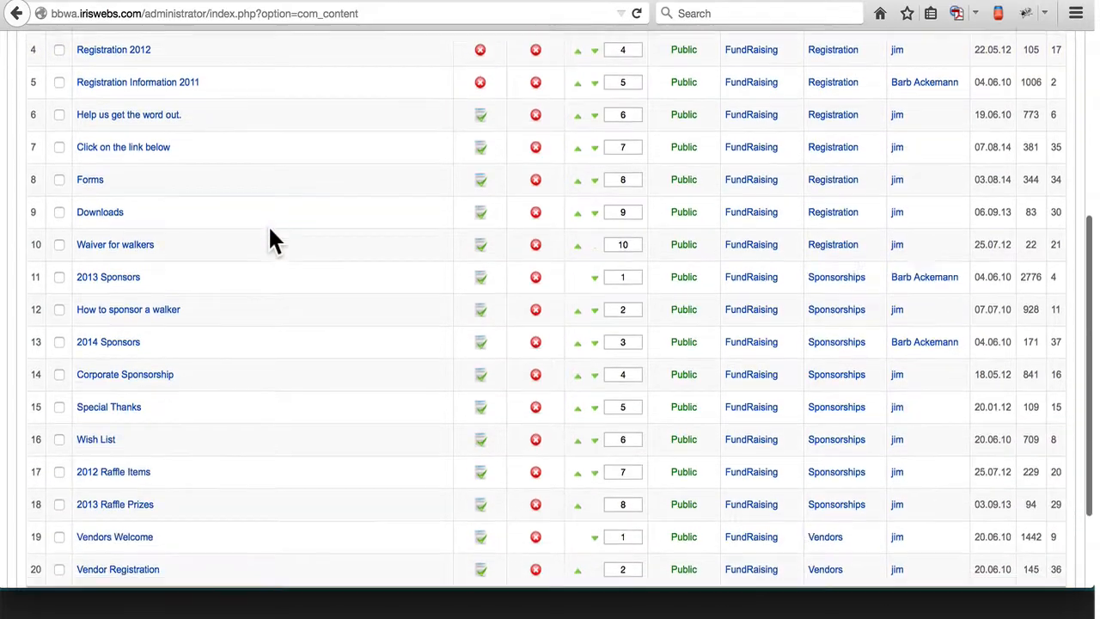
scroll(268, 232, up, 6)
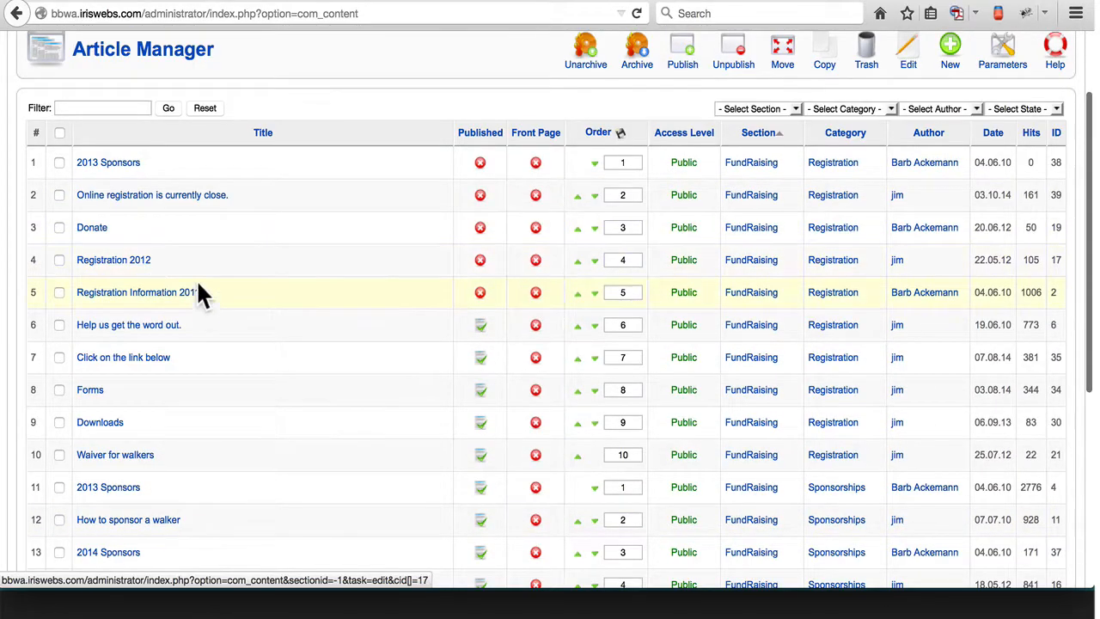
Send the unpublished articles 2013 Sponsors, Online registration is currently close., Donate and Registration Information 2011 to the trash
click(57, 289)
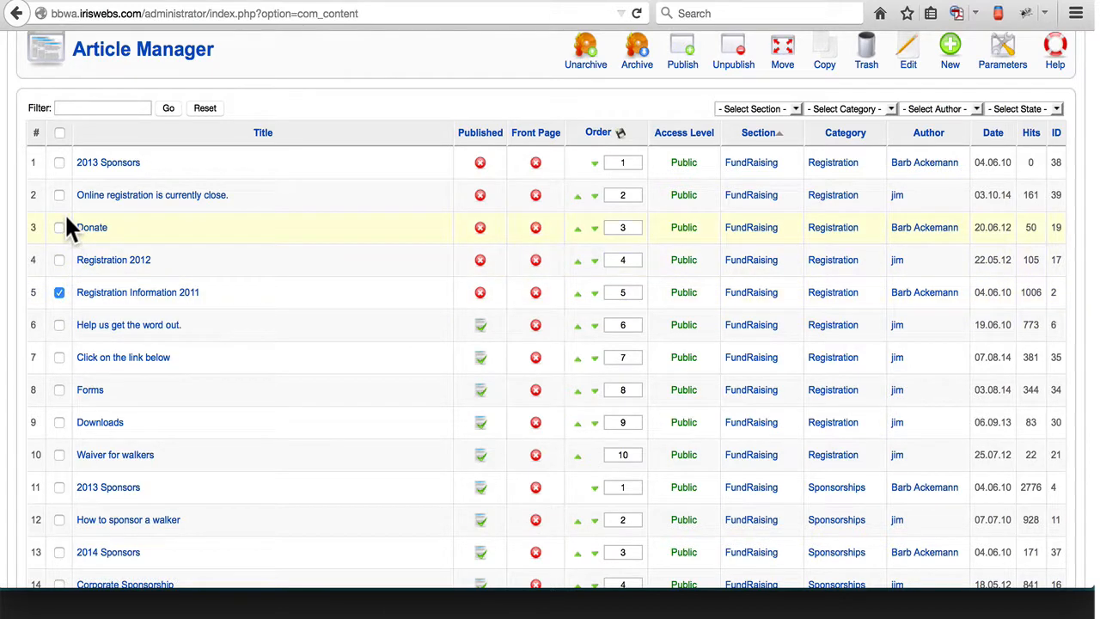
click(58, 163)
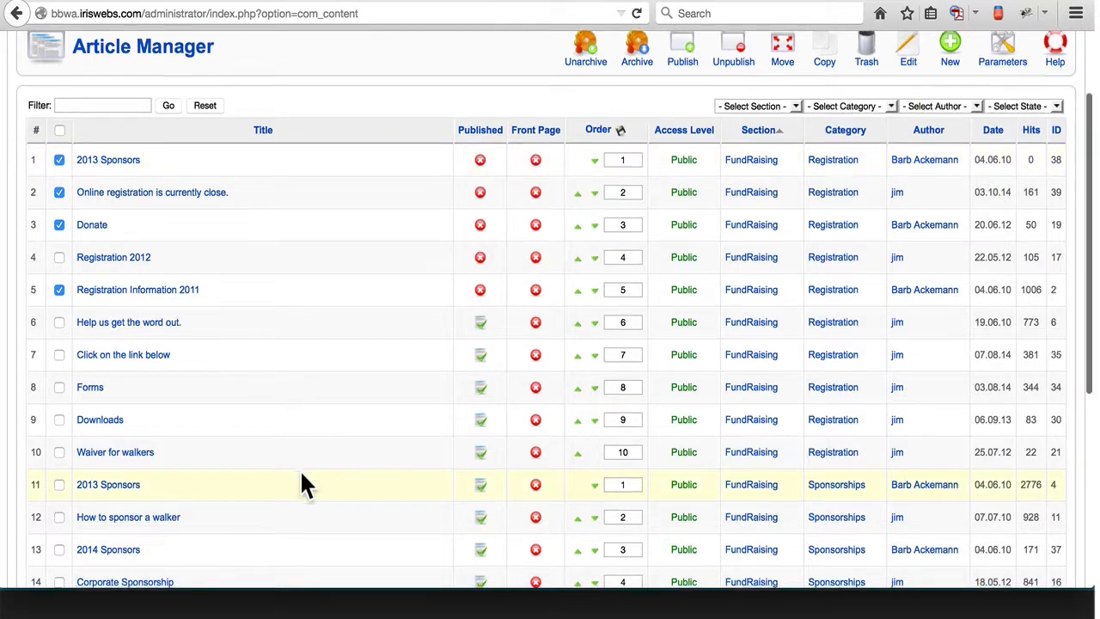
scroll(301, 481, down, 2)
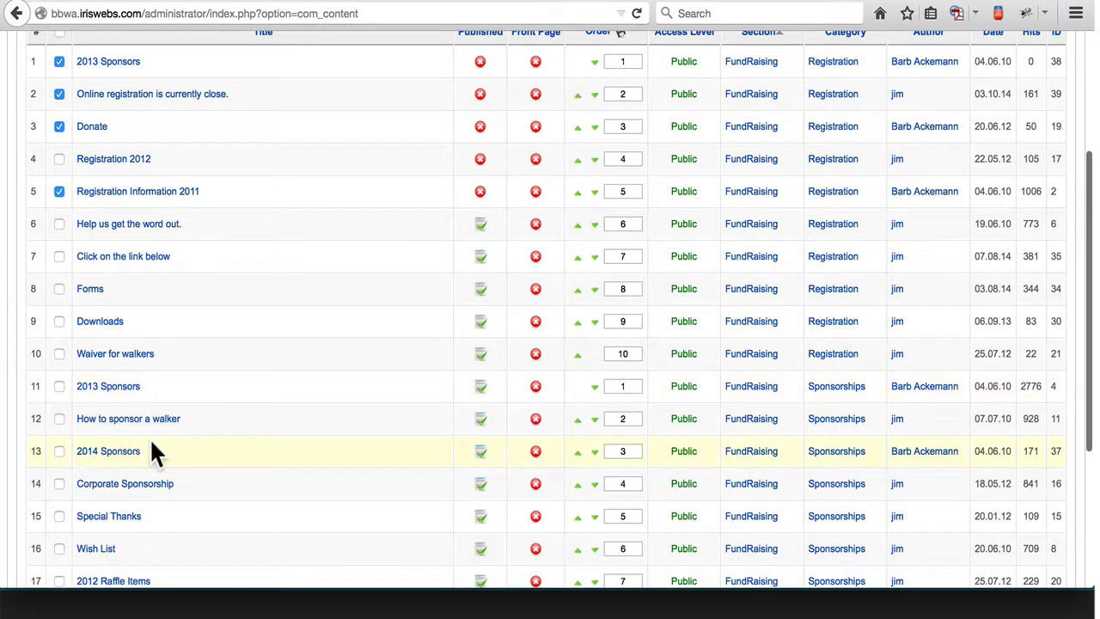
scroll(334, 274, up, 3)
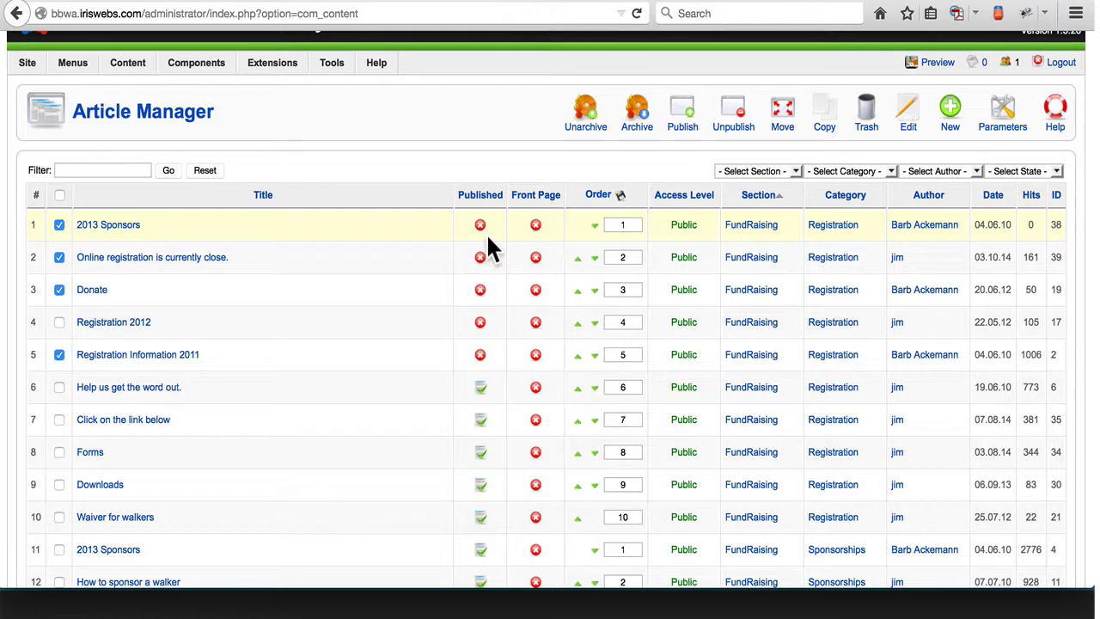
click(866, 108)
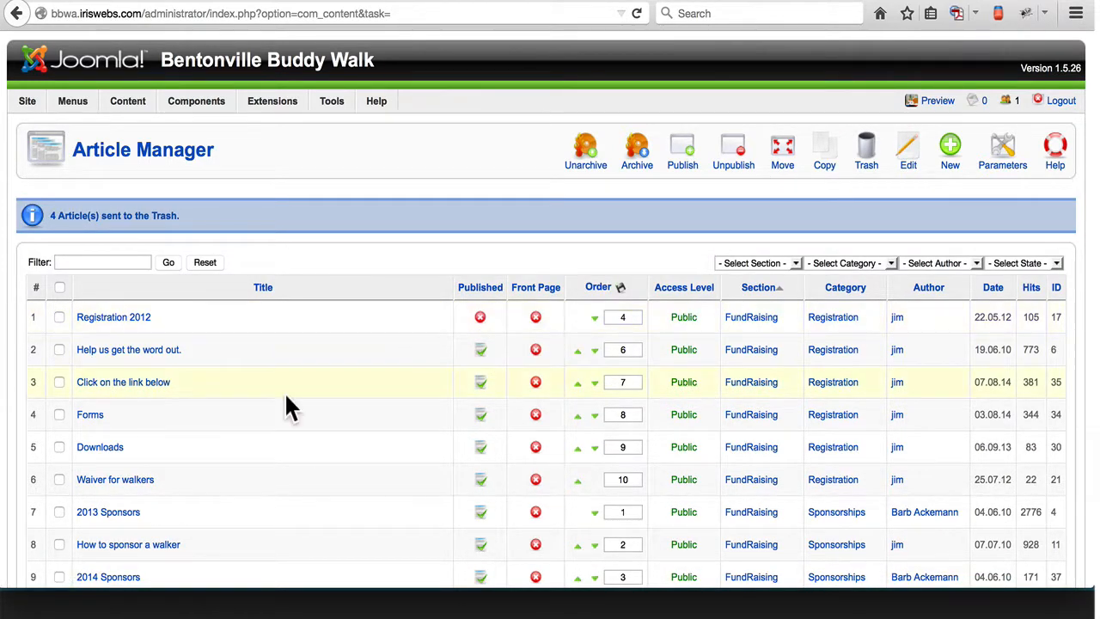
scroll(285, 398, down, 10)
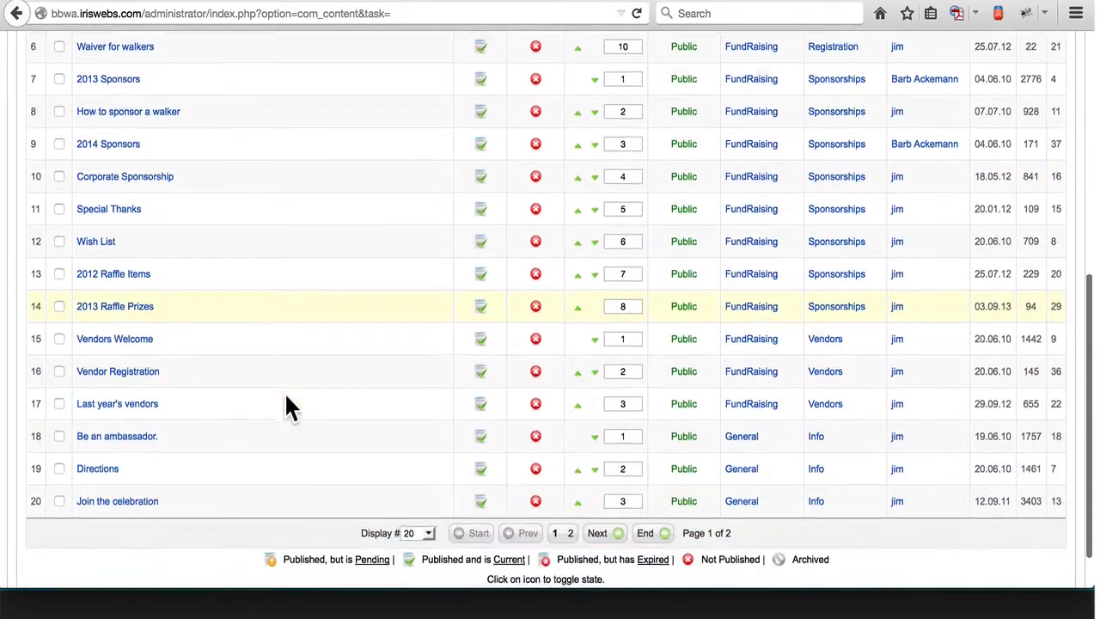
scroll(287, 396, up, 9)
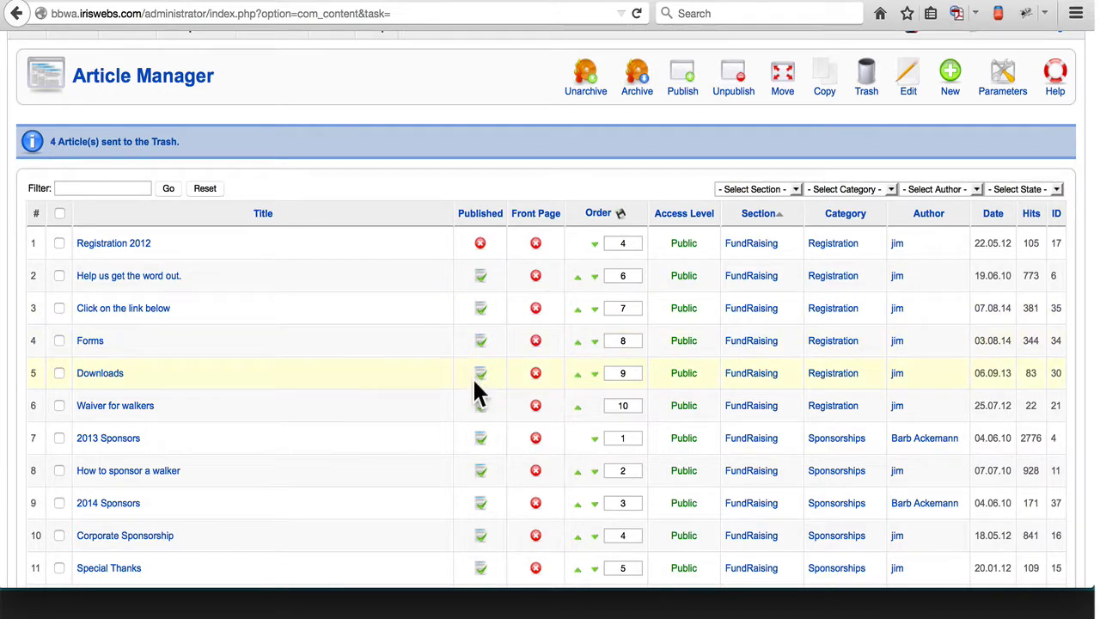
Permanently delete all the trashed articles from the Article Trash
scroll(376, 292, up, 2)
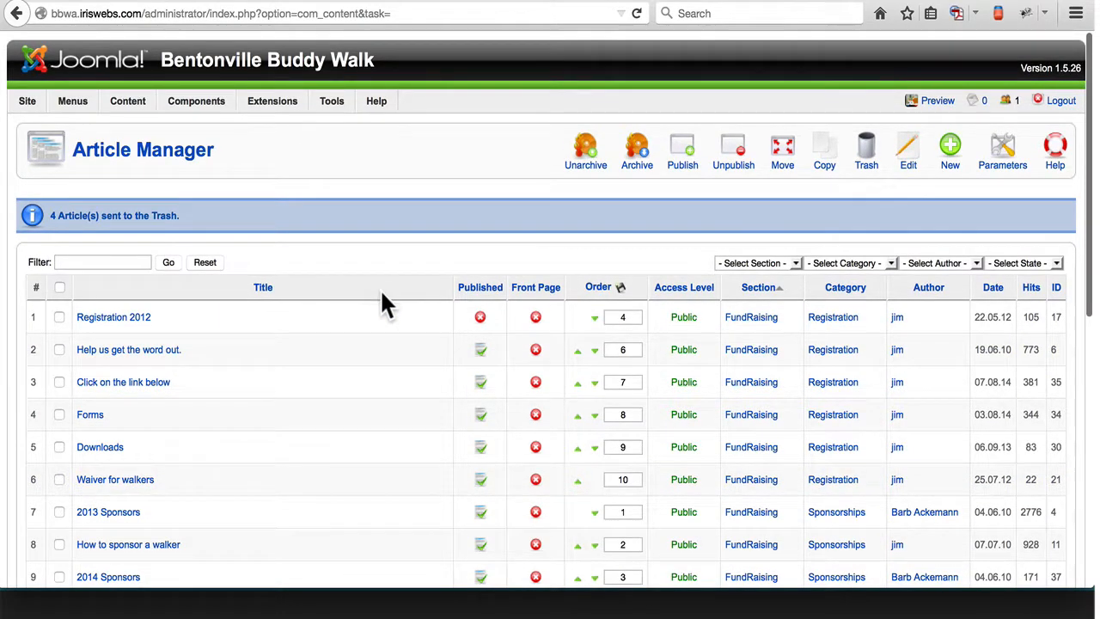
mouse_move(127, 102)
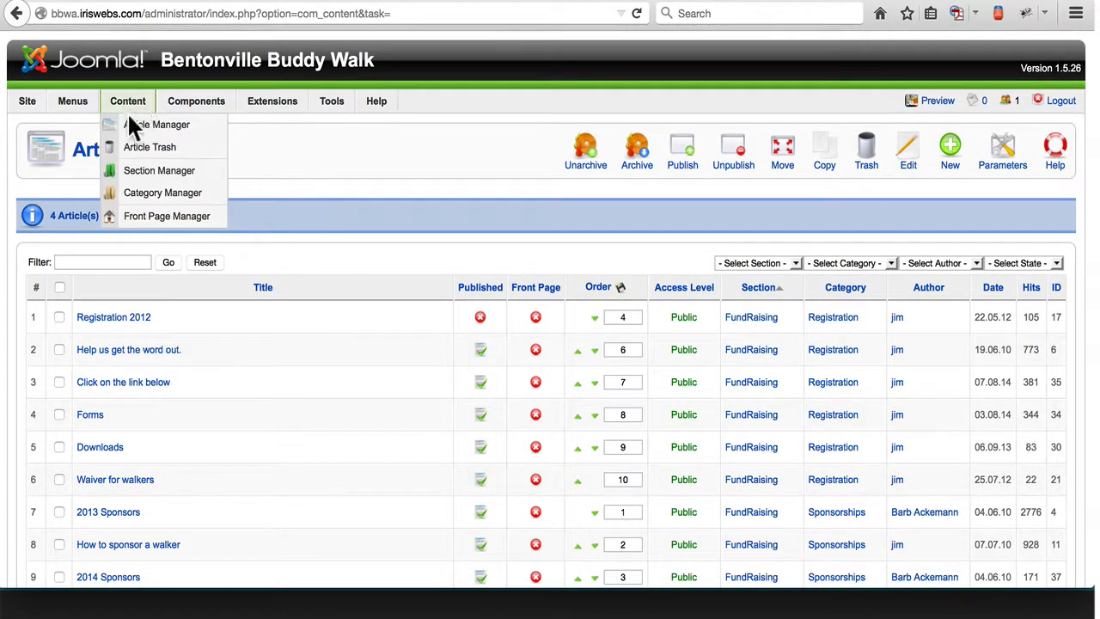
click(144, 146)
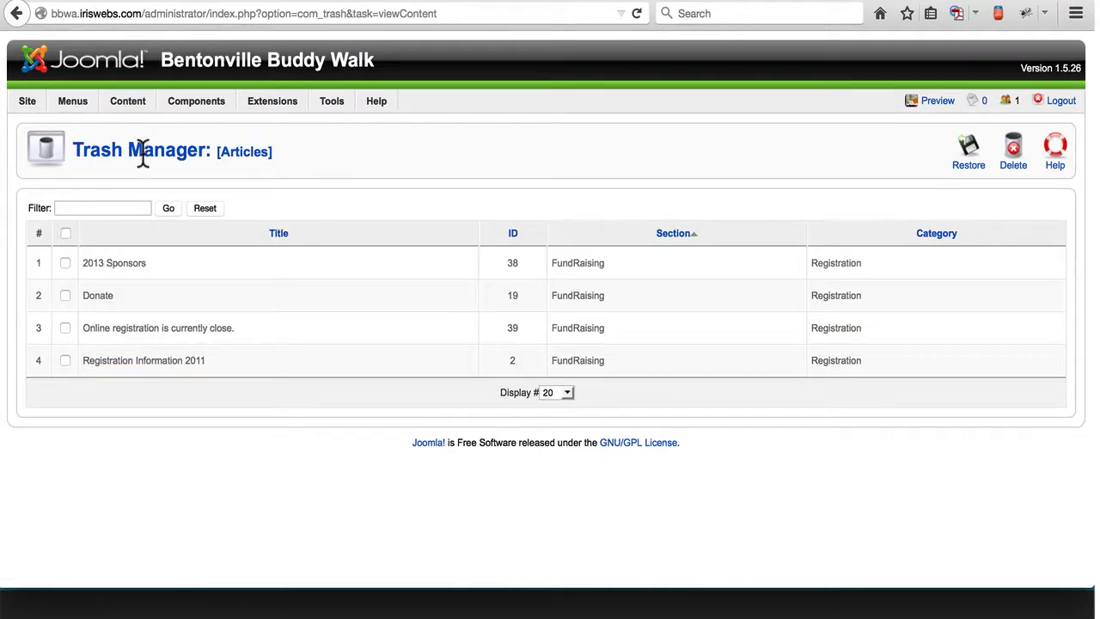
click(64, 232)
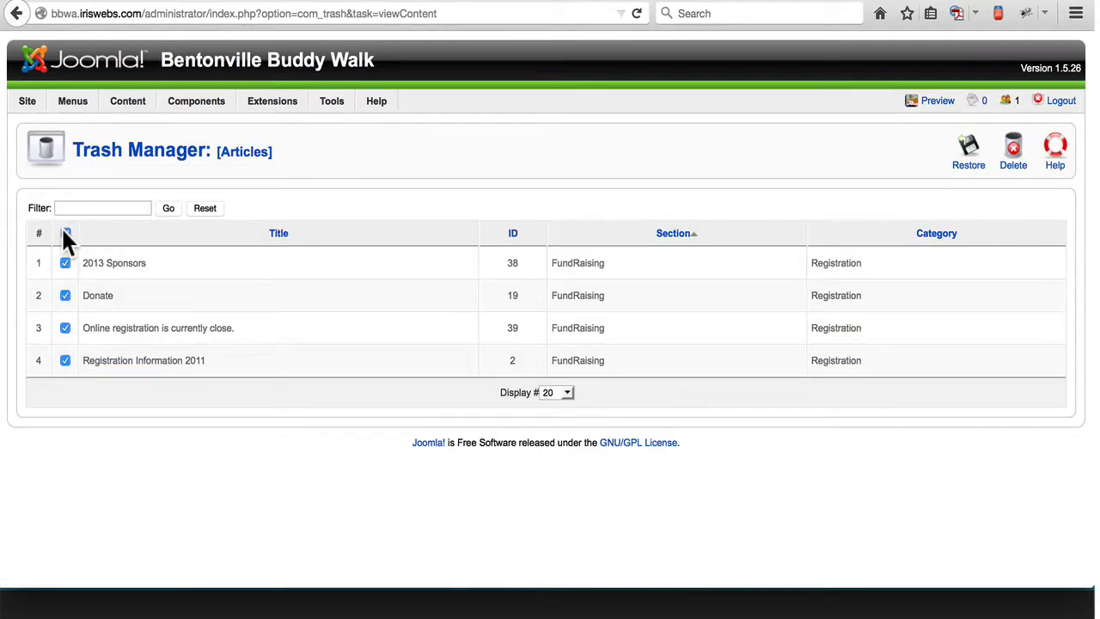
click(1017, 151)
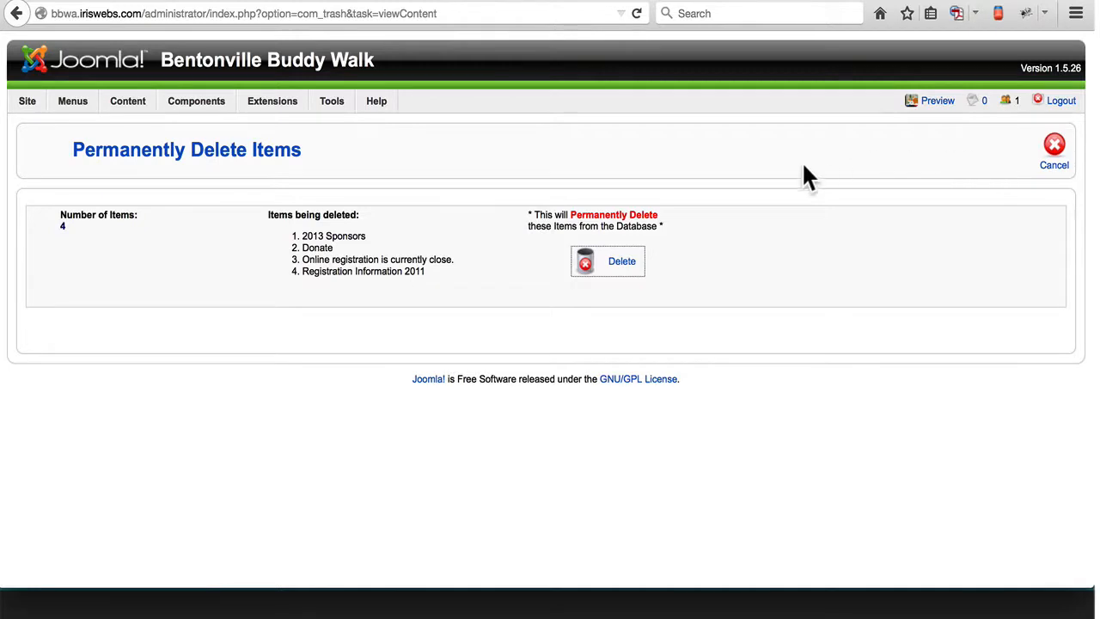
click(617, 263)
Review the content categories in the Category Manager and the sections in the Section Manager for anything unneeded
mouse_move(139, 104)
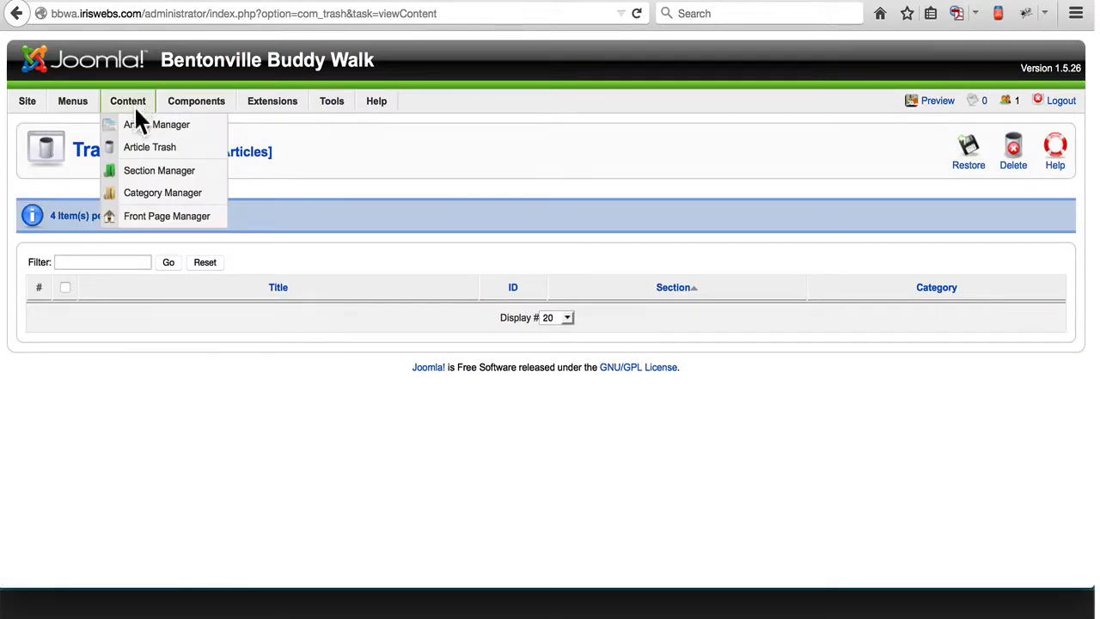
click(183, 196)
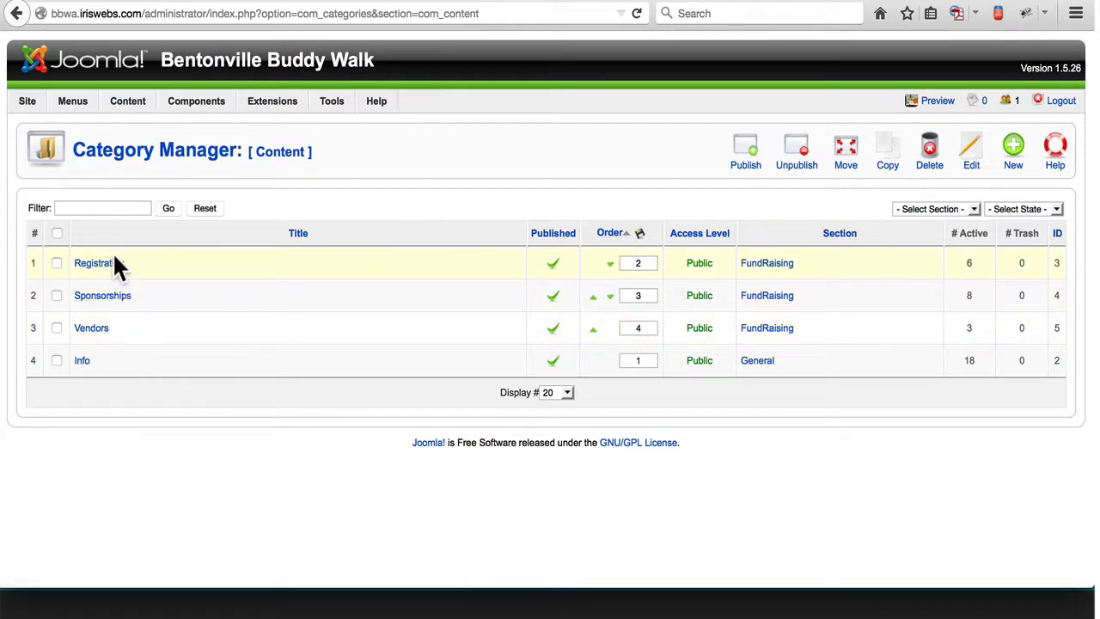
mouse_move(132, 105)
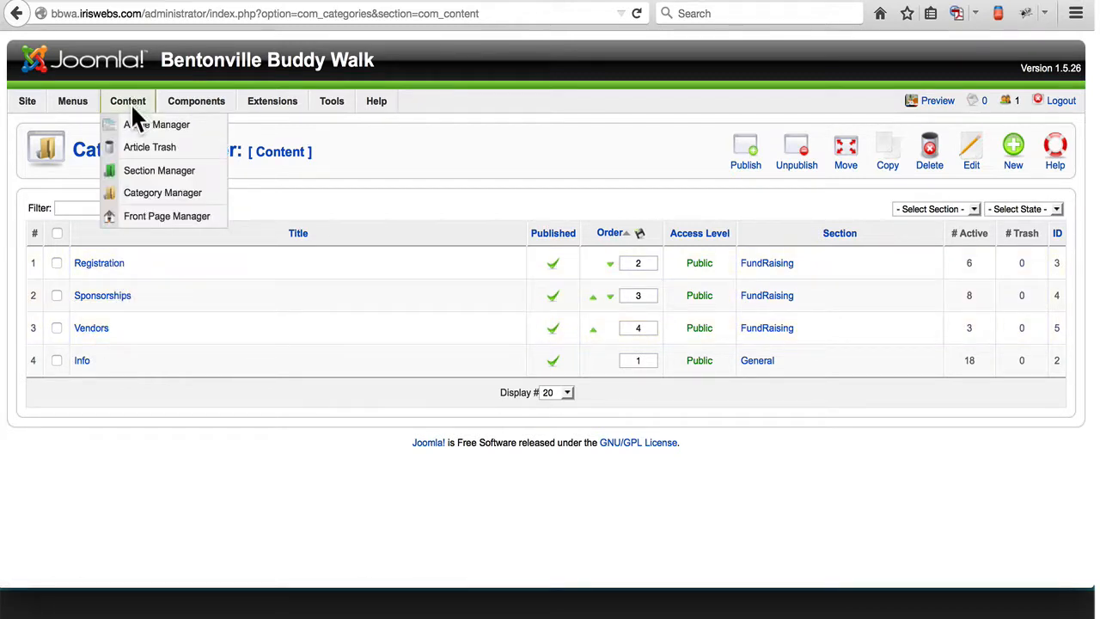
click(144, 168)
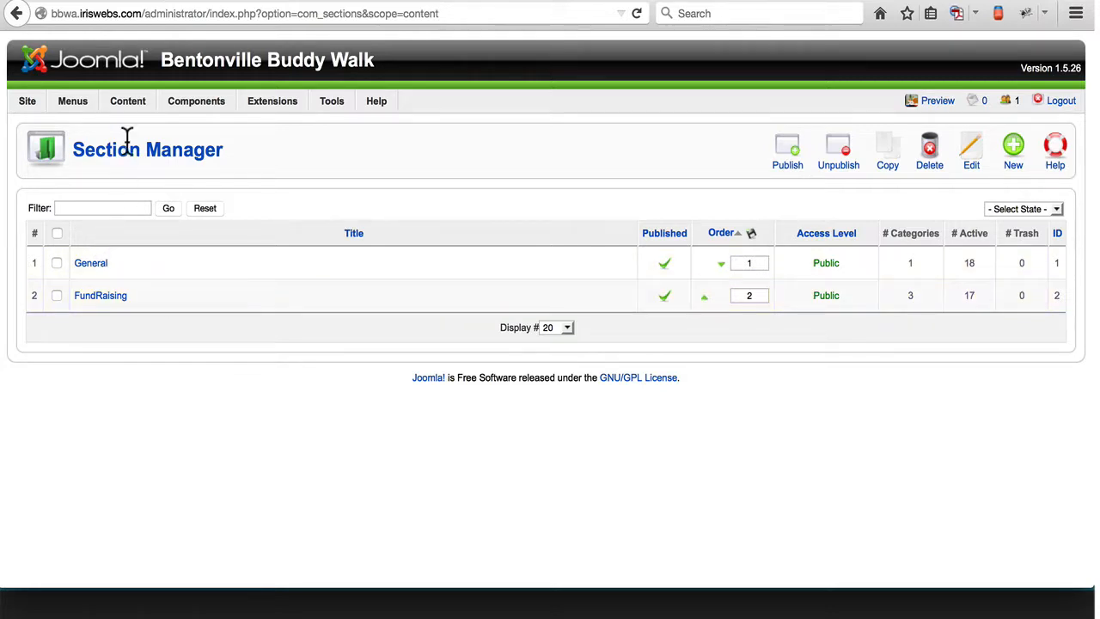
Open the Main Menu's item list and look through it for unpublished menu items
mouse_move(79, 107)
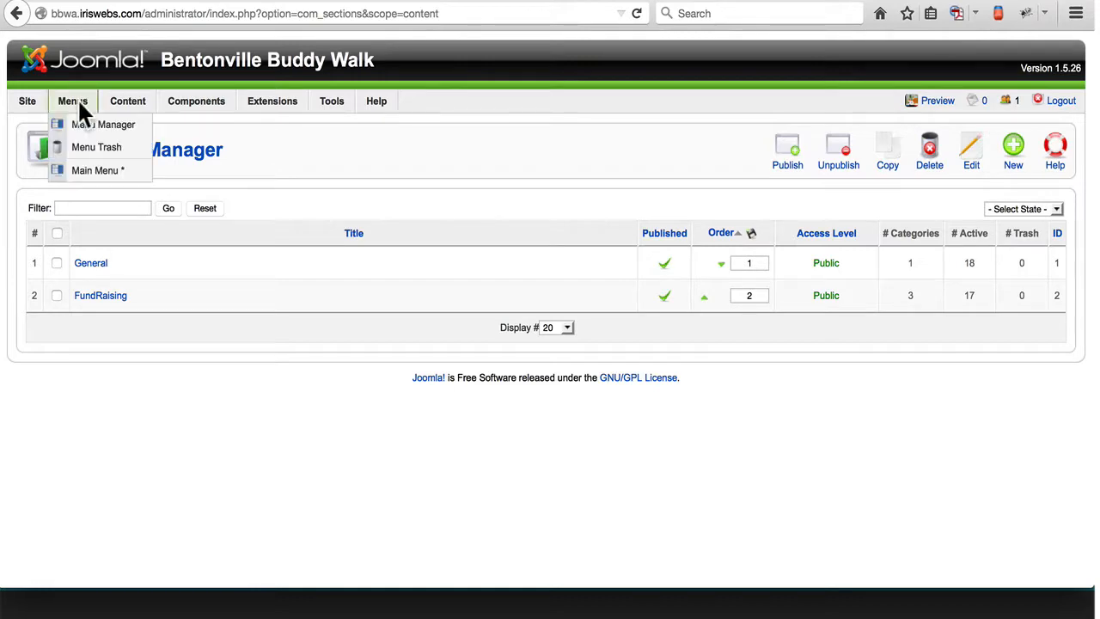
click(104, 167)
scroll(362, 409, down, 3)
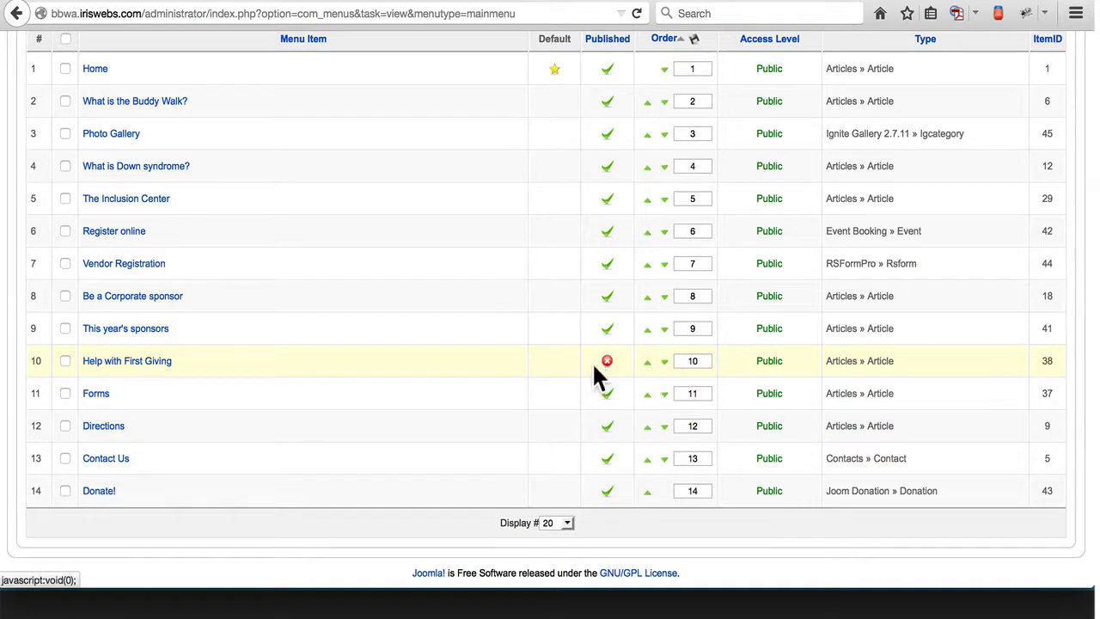
scroll(404, 438, up, 3)
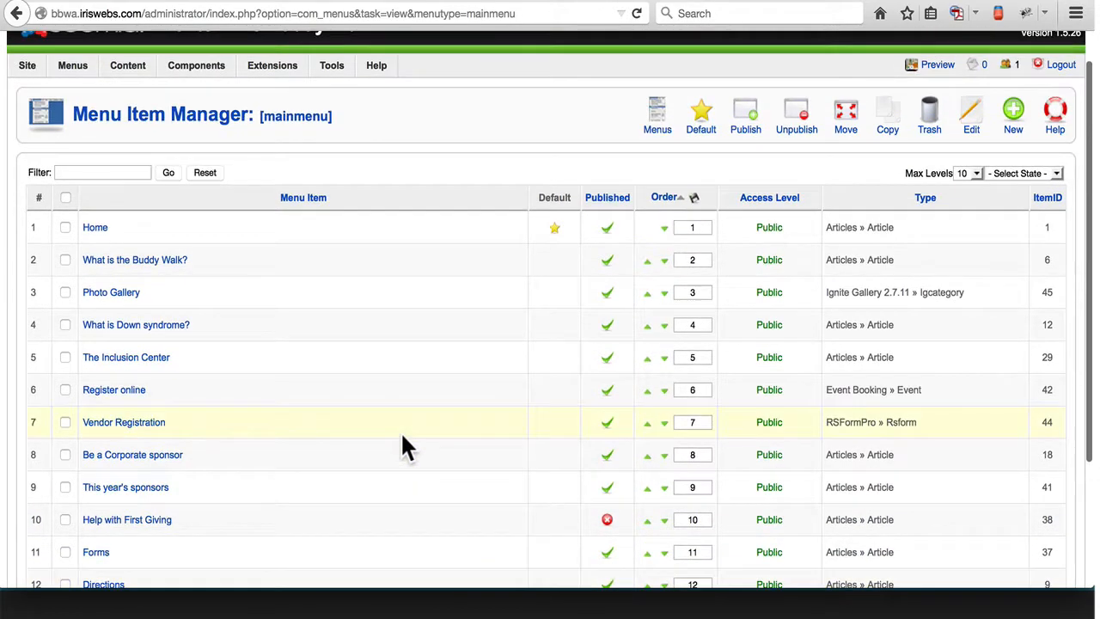
scroll(406, 447, up, 3)
Review the Menu Trash and permanently delete all 20 menu items on its first page
mouse_move(67, 107)
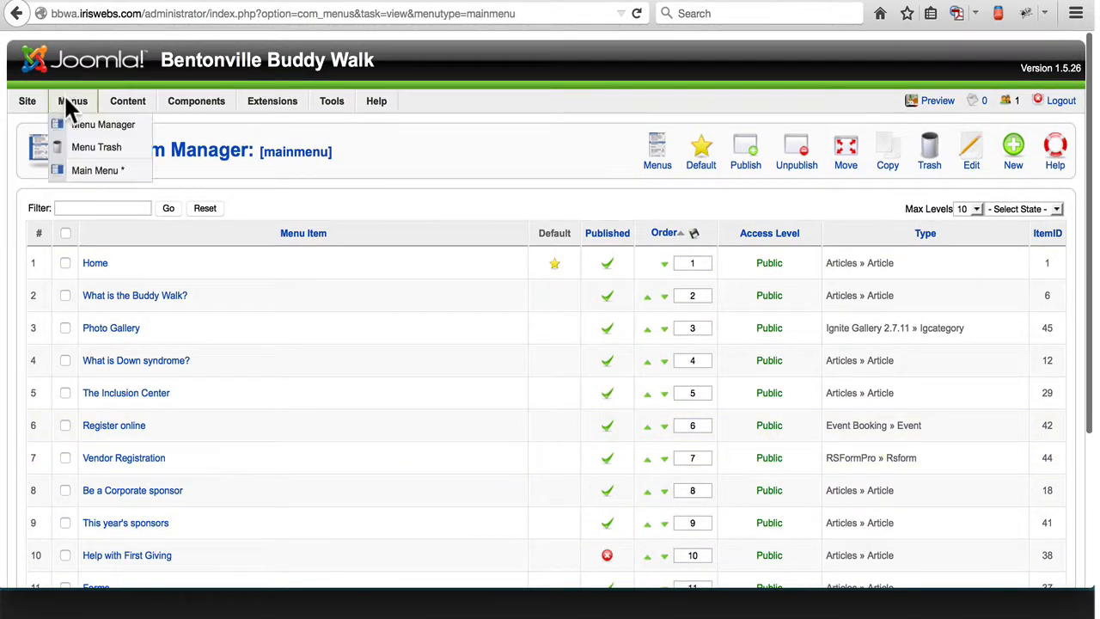
click(104, 146)
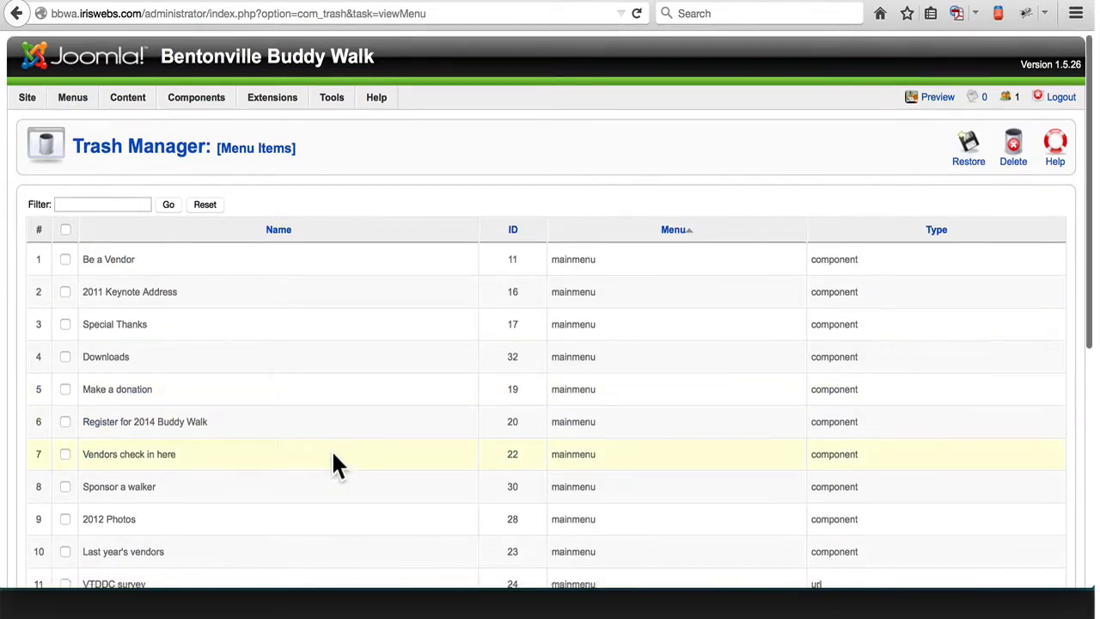
scroll(335, 462, down, 5)
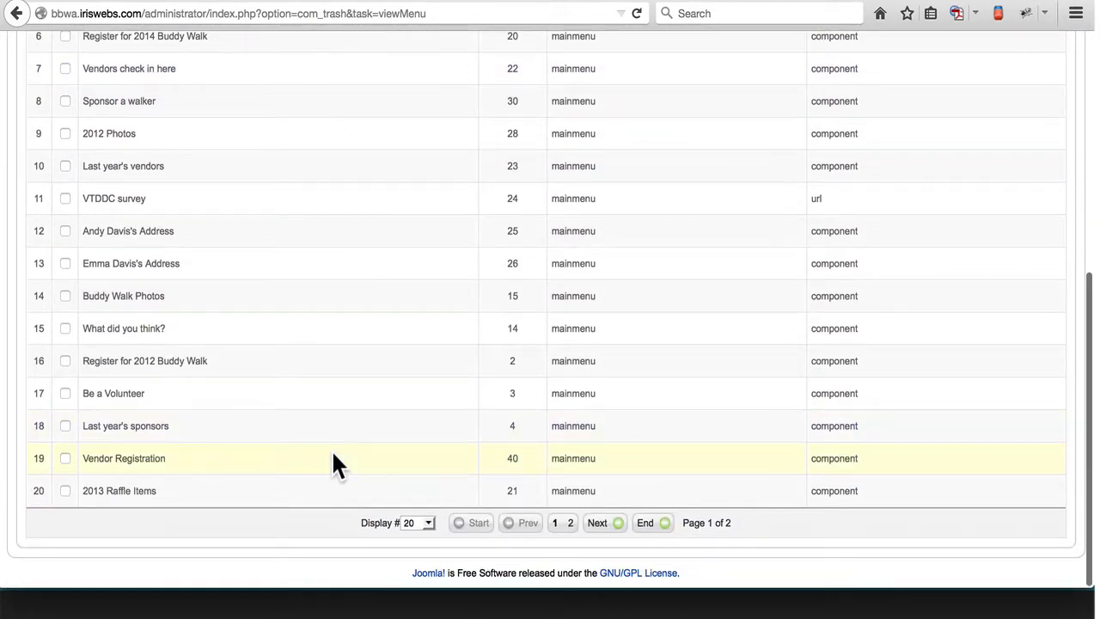
scroll(335, 462, up, 5)
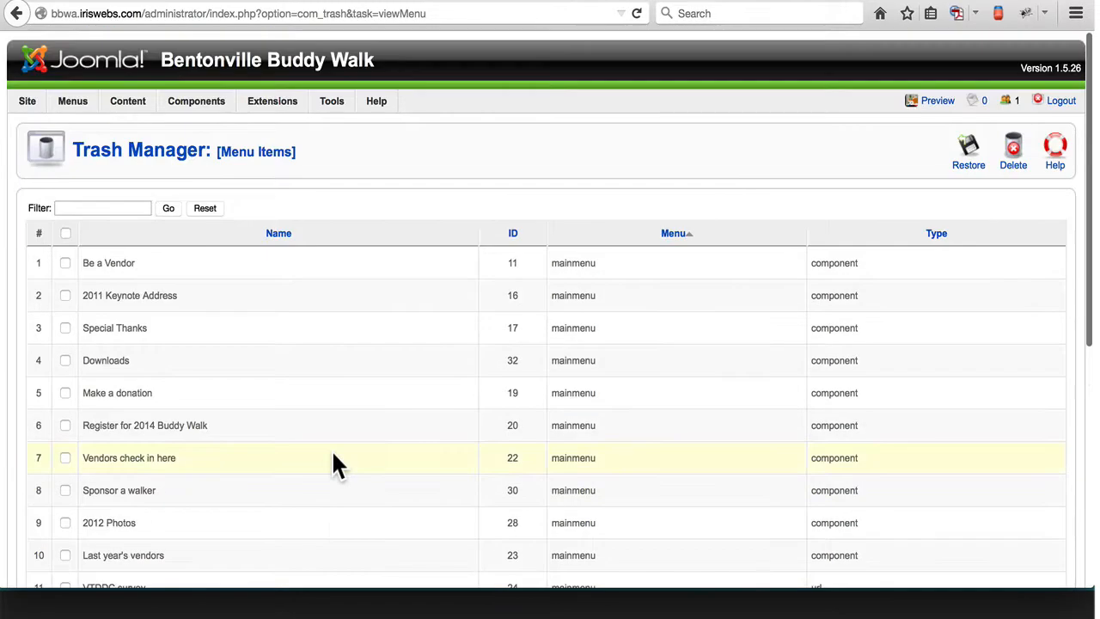
scroll(336, 462, down, 5)
scroll(336, 462, up, 5)
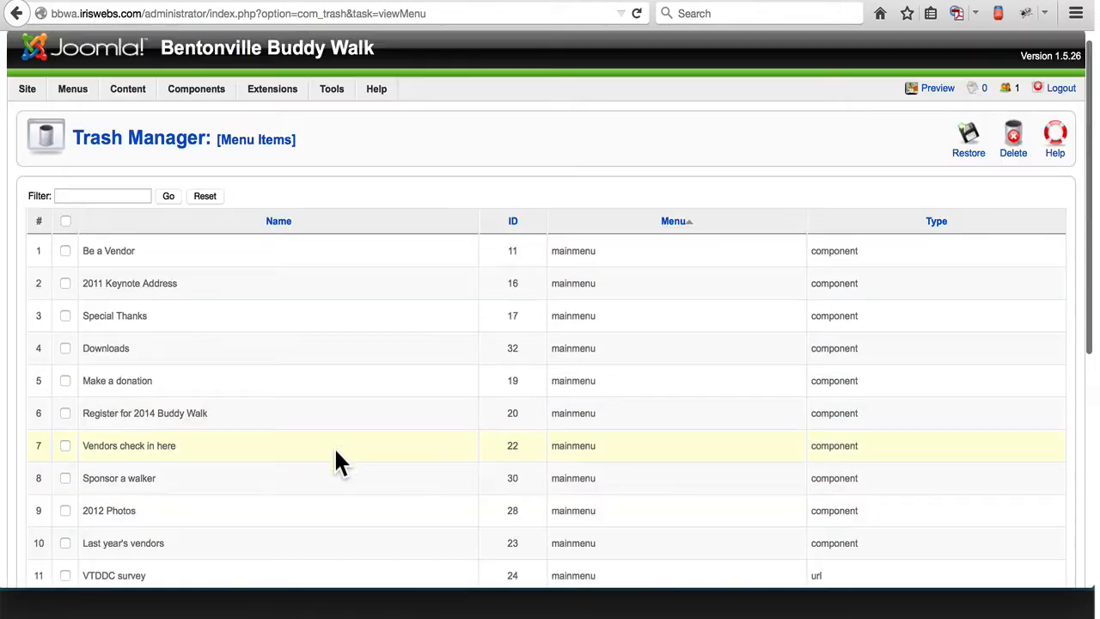
click(66, 221)
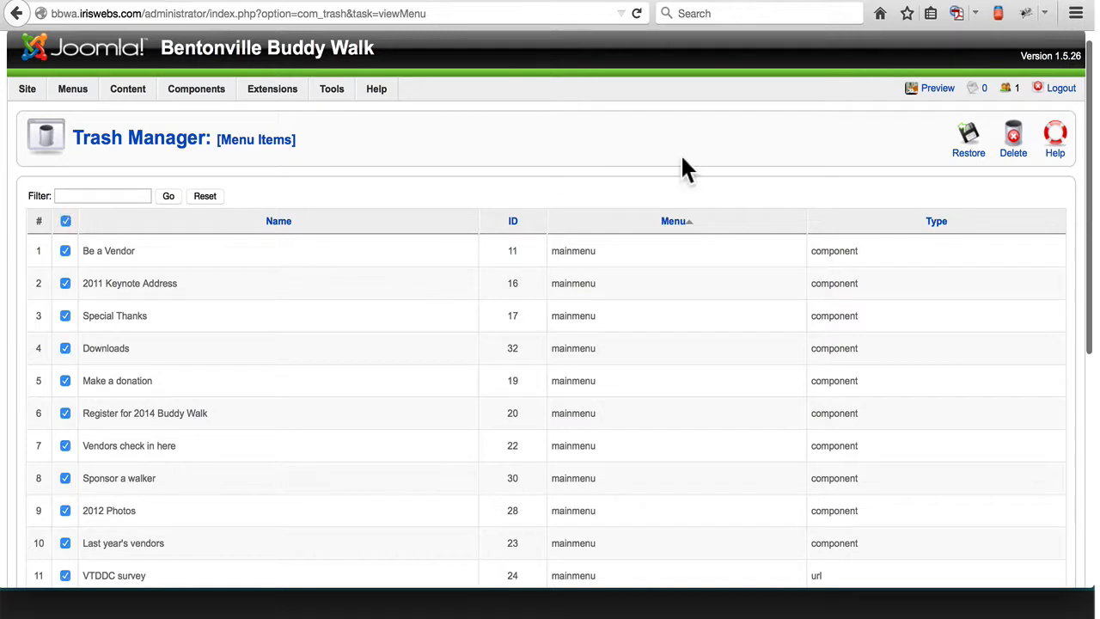
click(1020, 153)
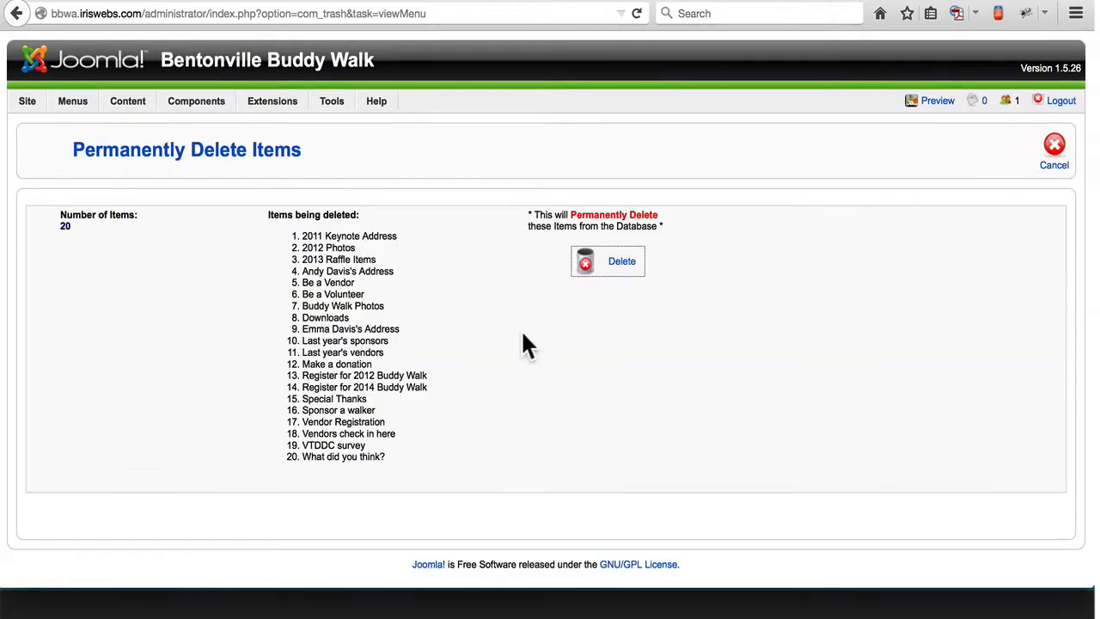
click(622, 263)
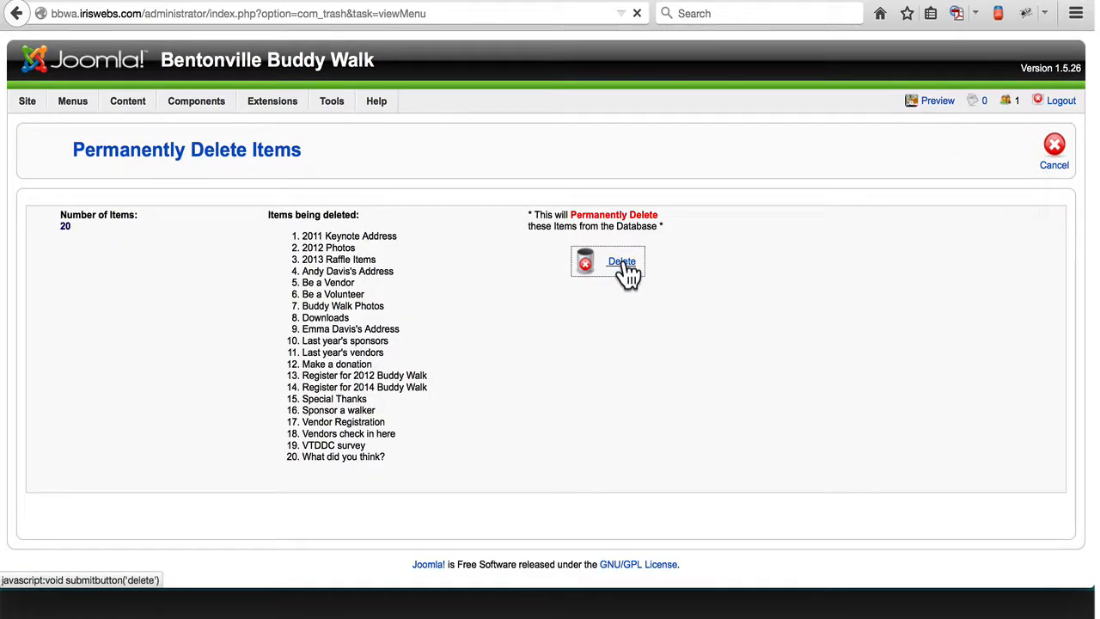
Permanently delete the remaining 11 trashed menu items, from 2009 Buddy Walk Photos to Sponsor a participant
scroll(209, 366, down, 4)
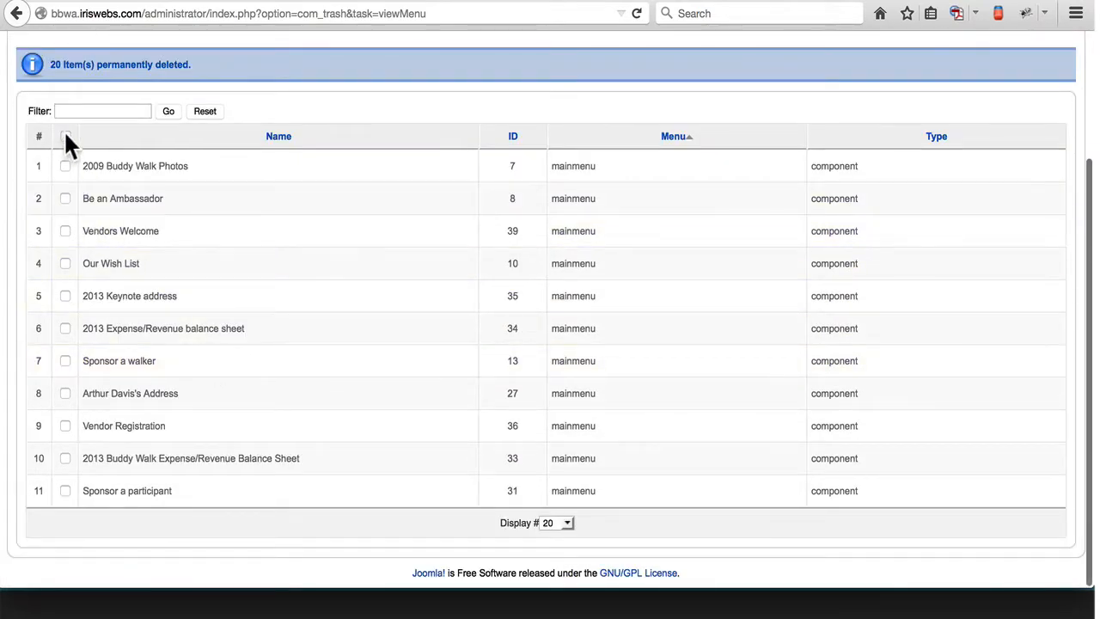
click(66, 136)
scroll(369, 217, up, 4)
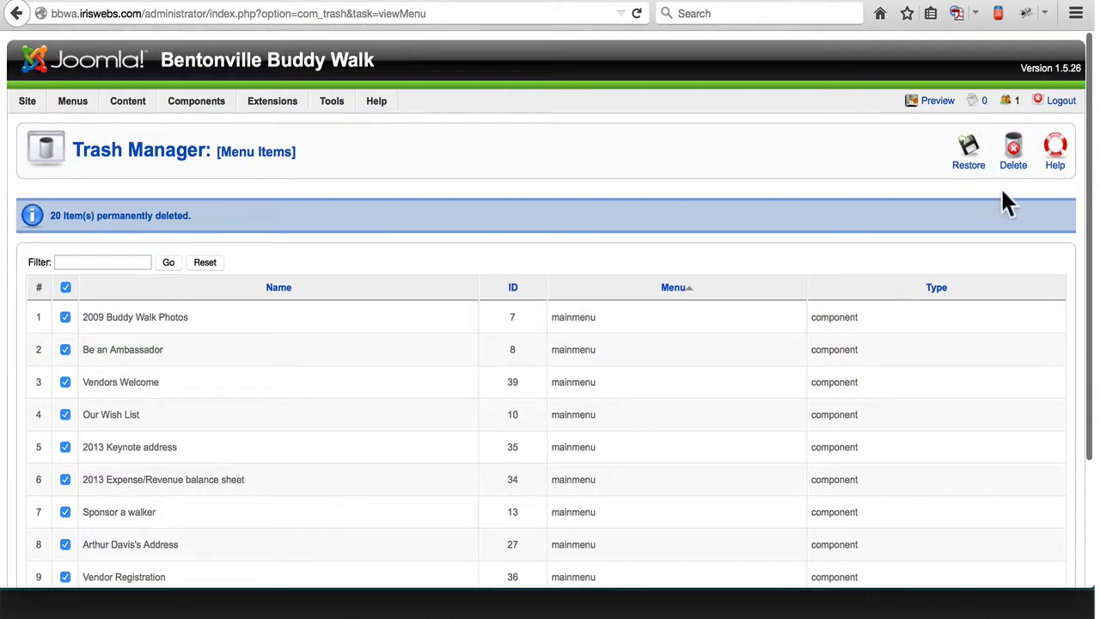
click(1014, 146)
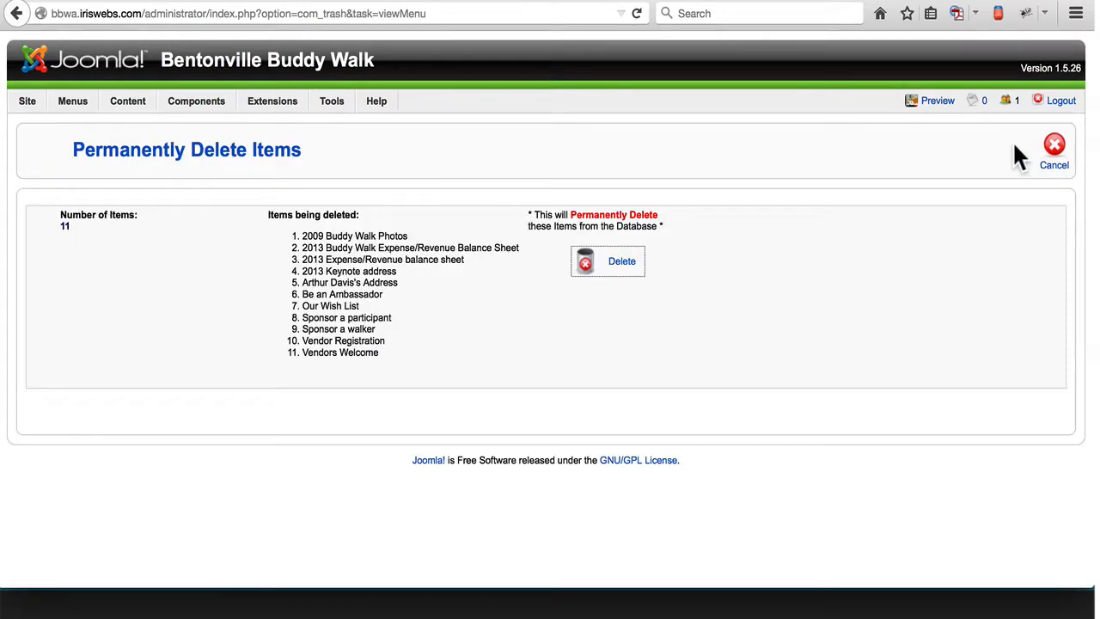
click(629, 265)
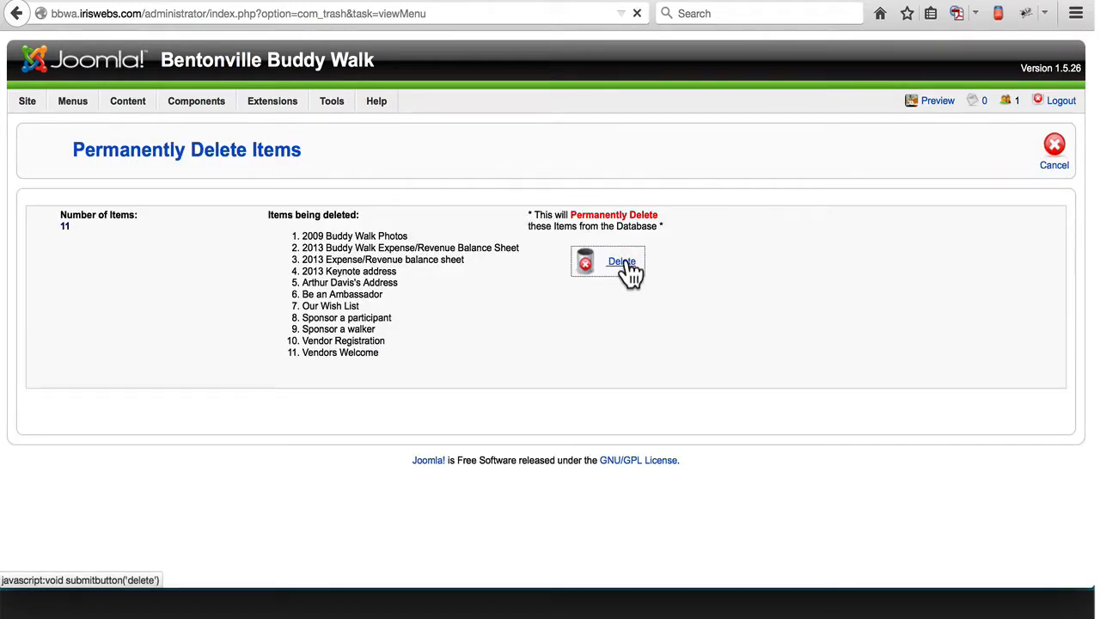
Return to the Main Menu's item list and review which menu items are still in use
mouse_move(79, 101)
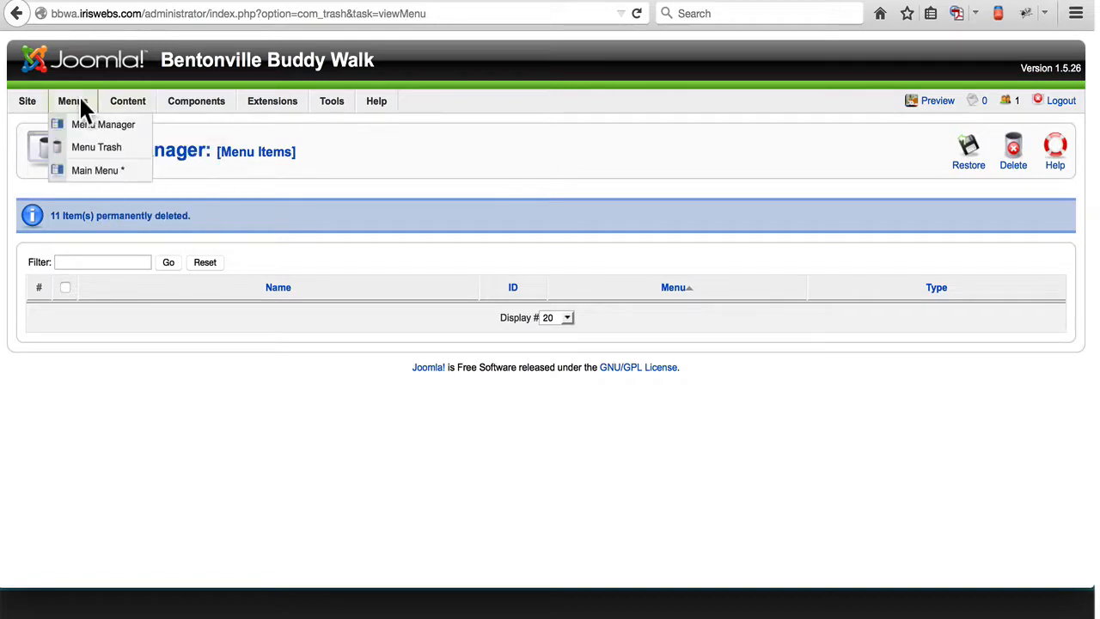
click(104, 170)
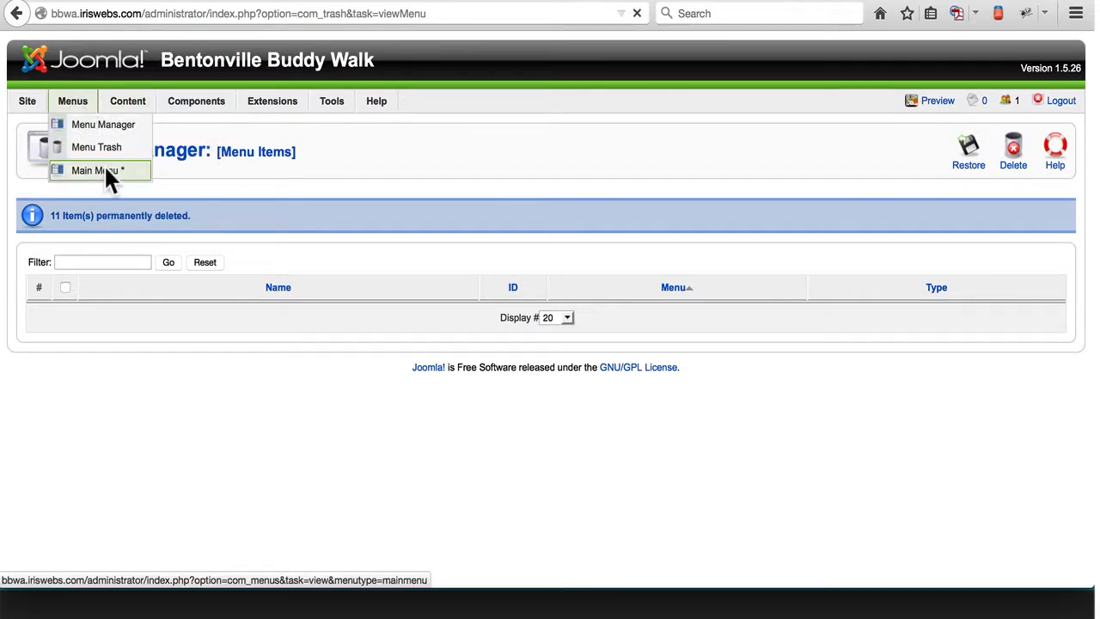
scroll(178, 480, down, 3)
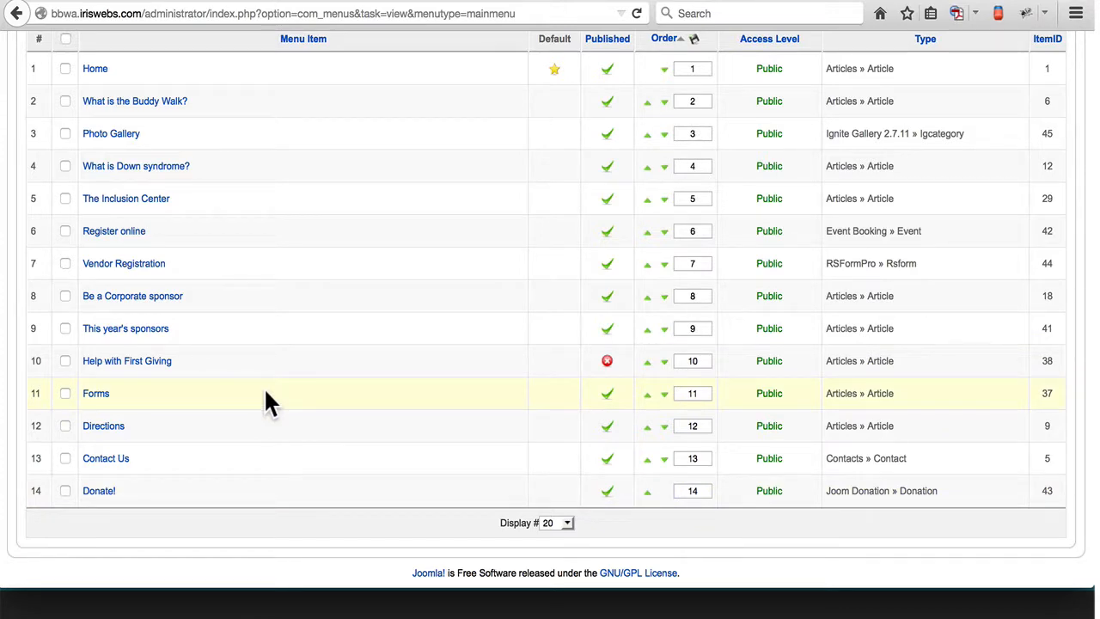
scroll(264, 386, up, 3)
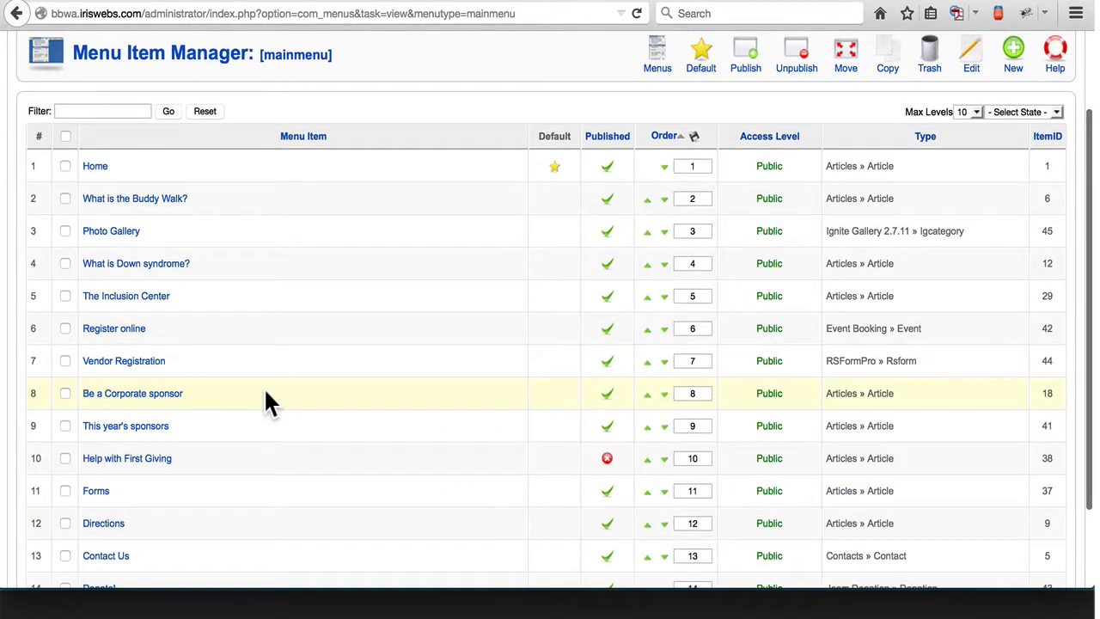
scroll(263, 386, up, 3)
Open the Article Manager and compare the article list with the menu items to find articles no longer needed
mouse_move(123, 105)
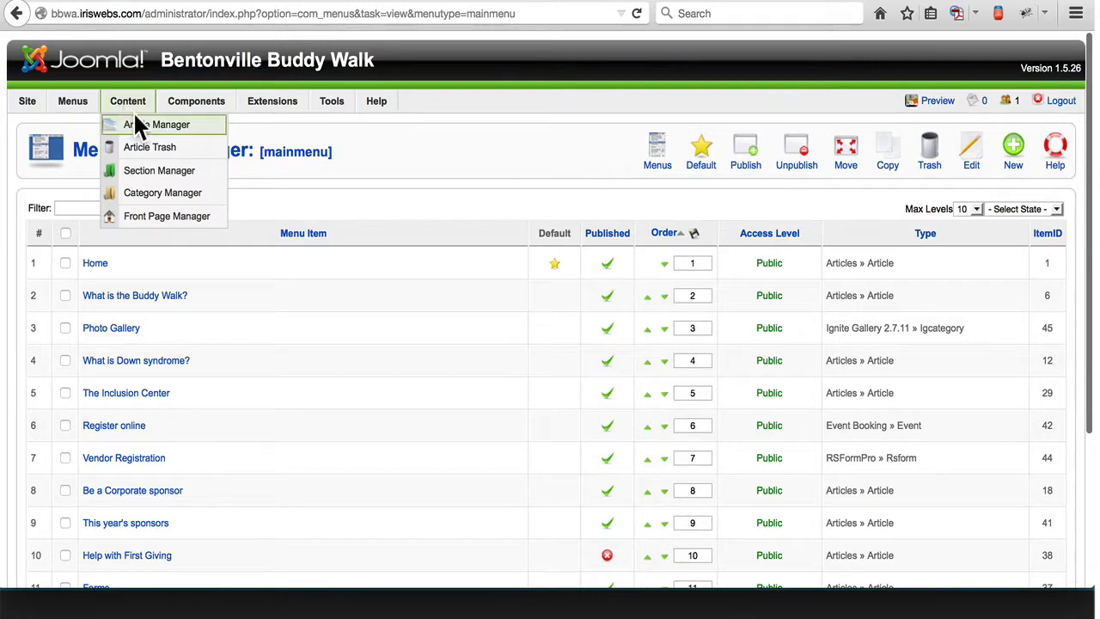
click(143, 122)
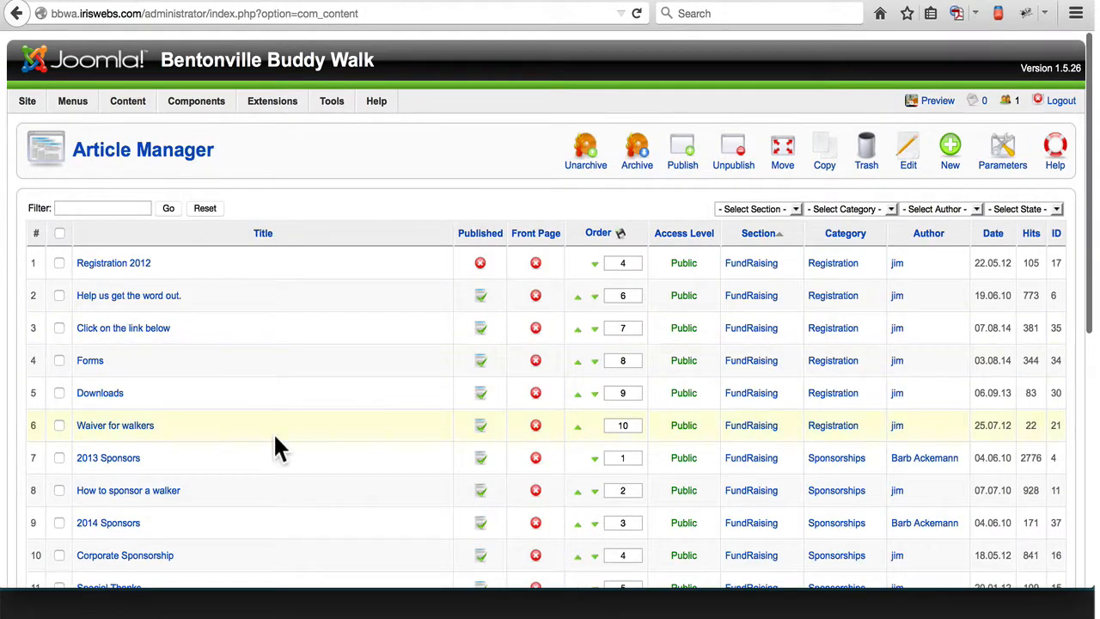
scroll(275, 438, down, 6)
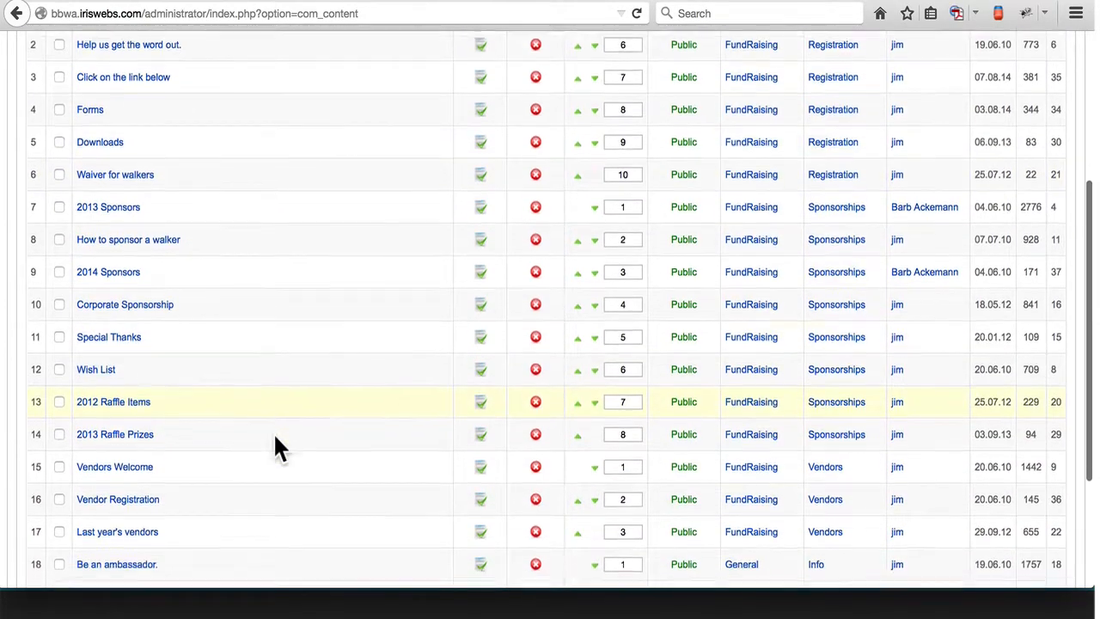
scroll(274, 432, down, 3)
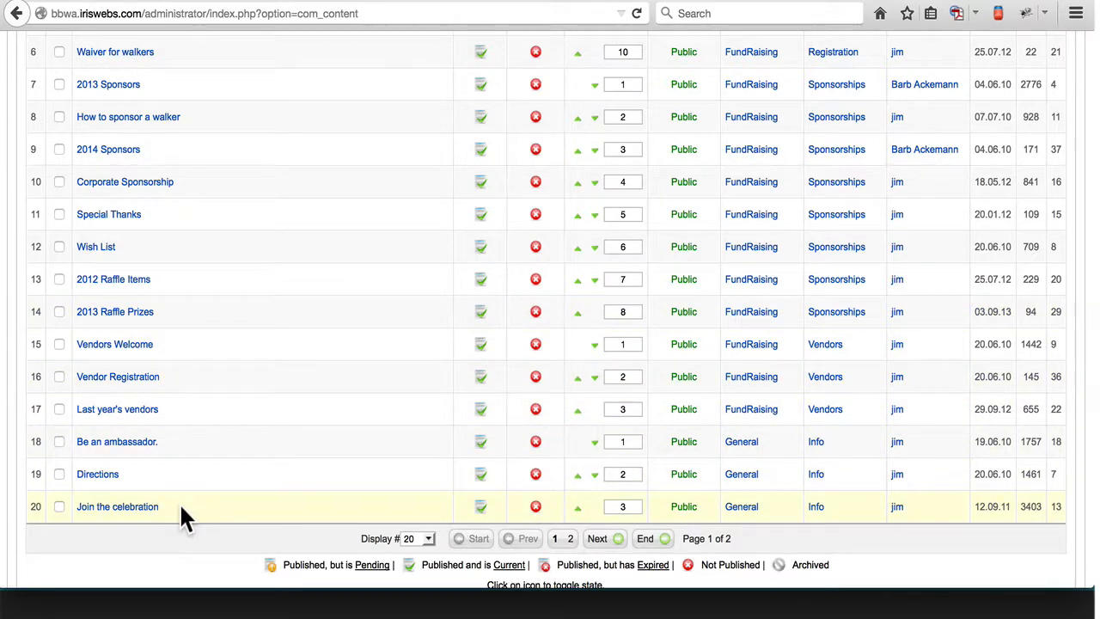
scroll(255, 183, up, 6)
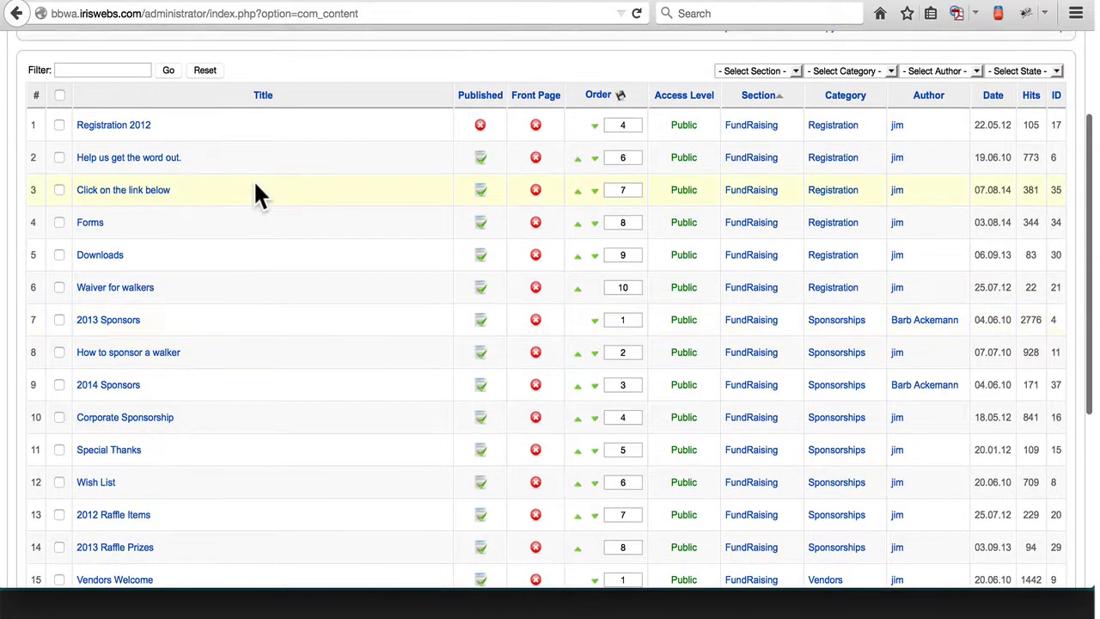
scroll(255, 183, up, 3)
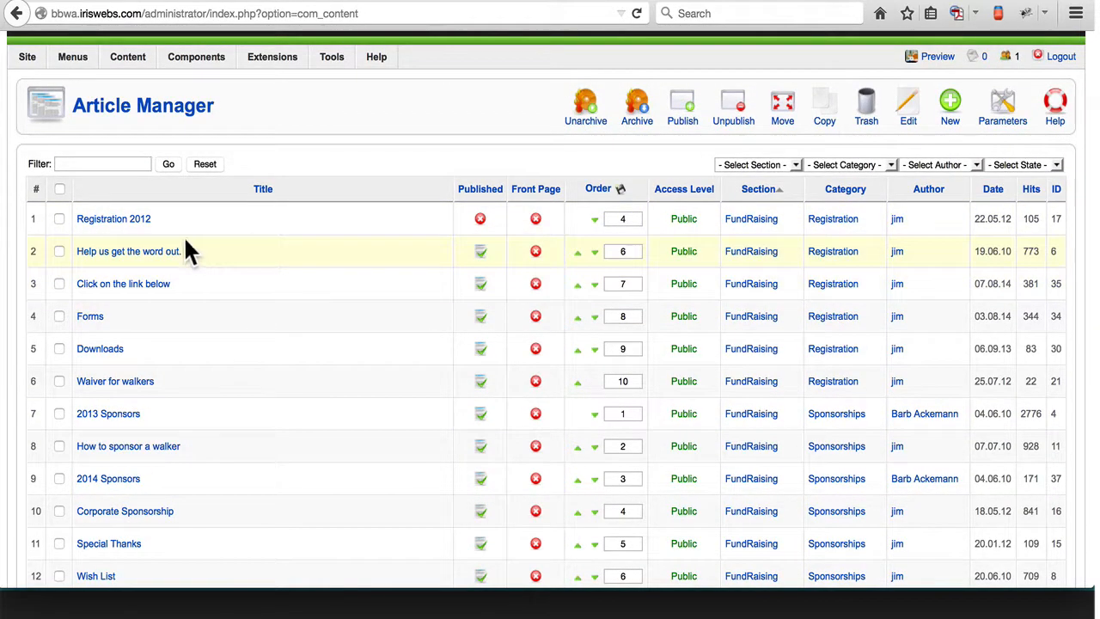
scroll(209, 289, down, 3)
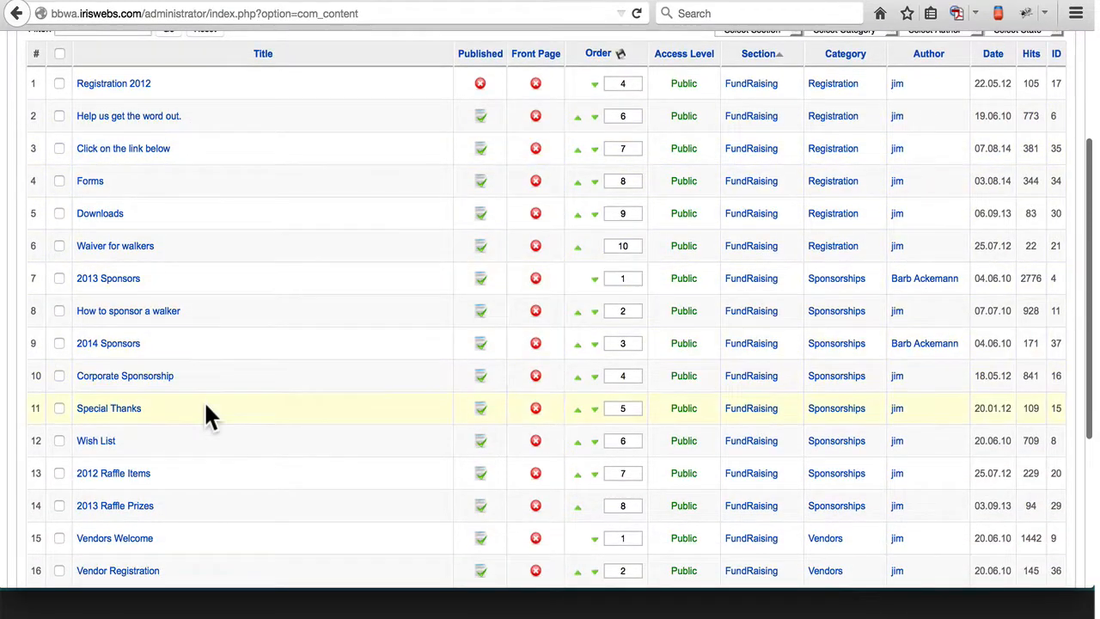
Look through the first page of the article list for content that is no longer needed
scroll(207, 412, down, 3)
scroll(206, 407, down, 2)
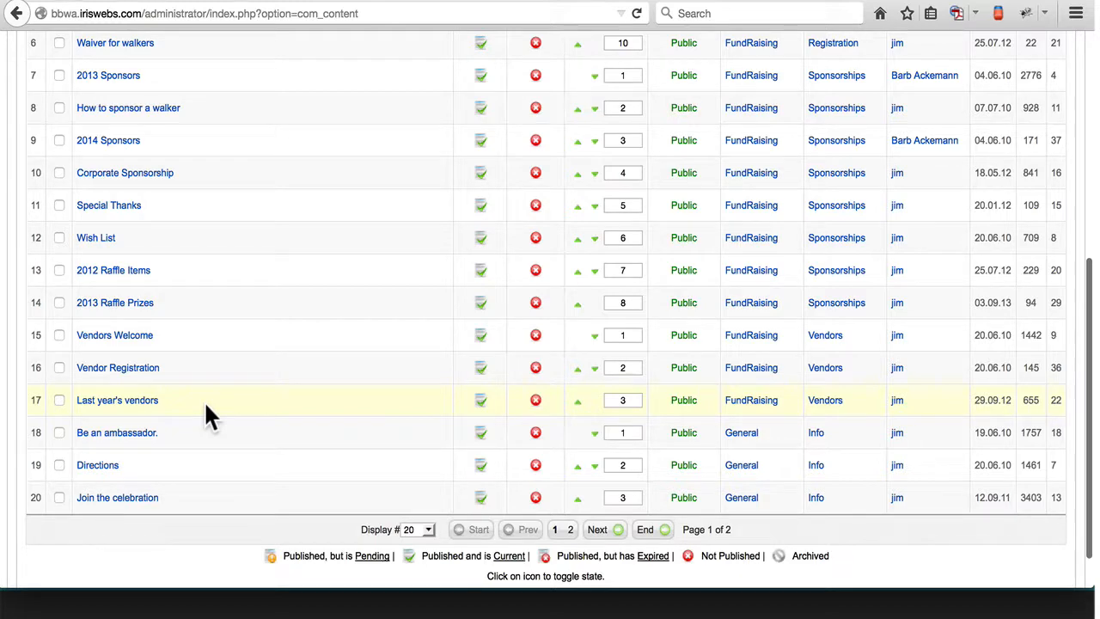
scroll(204, 400, up, 9)
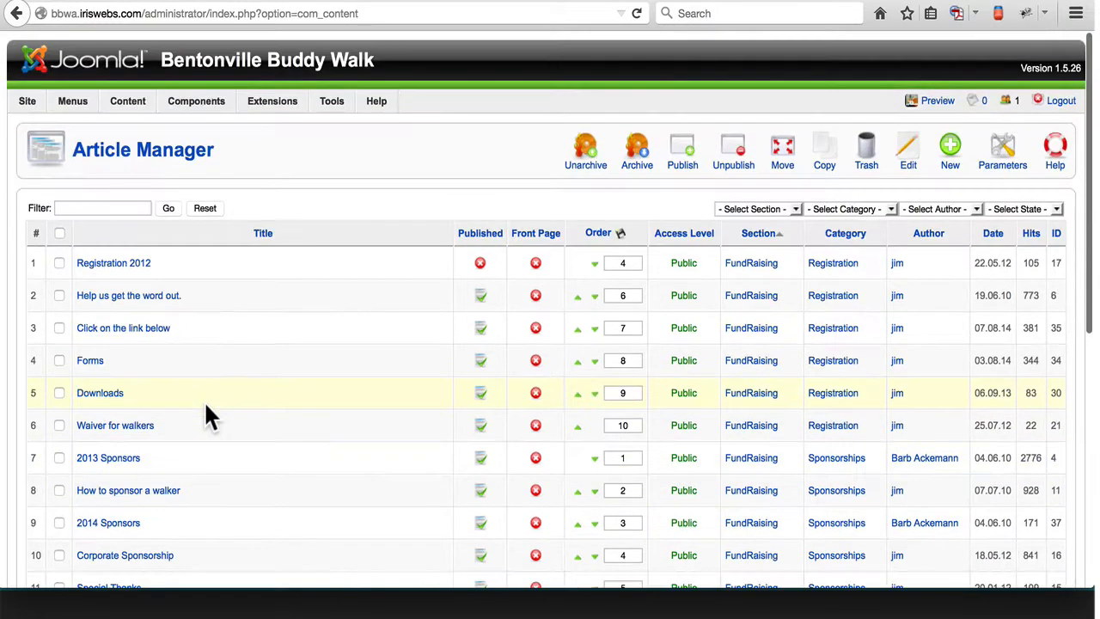
mouse_move(128, 101)
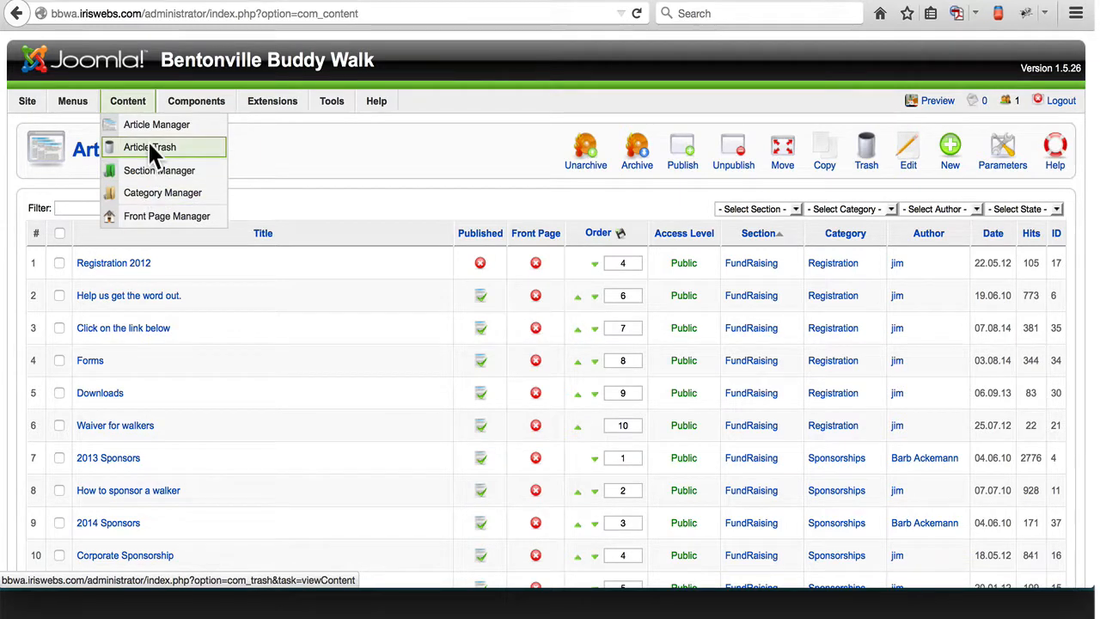
mouse_move(73, 99)
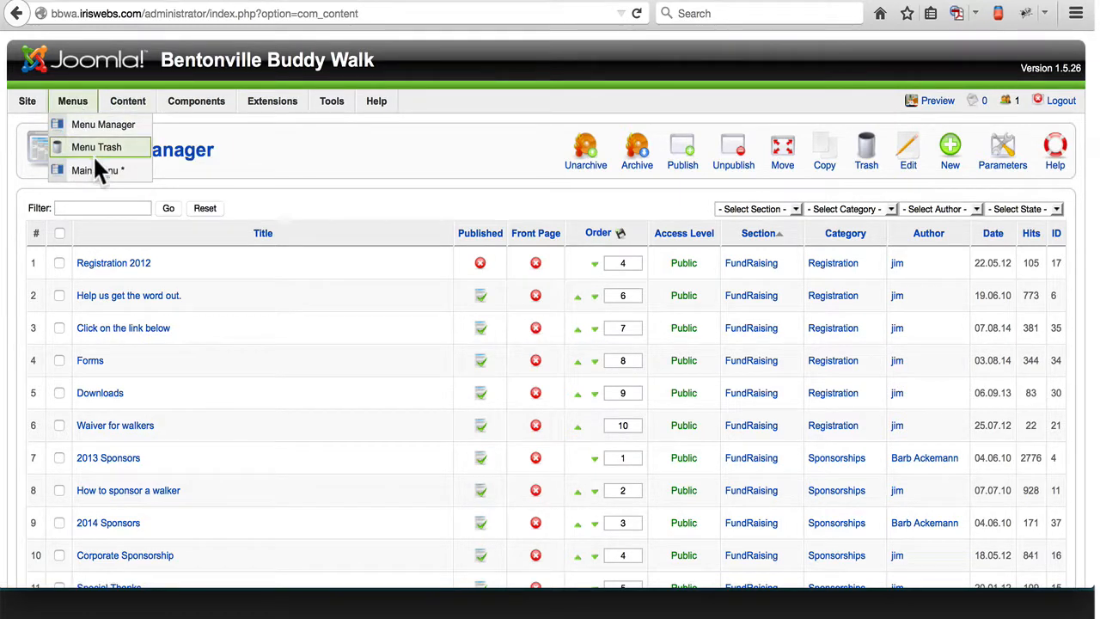
Open the Module Manager and delete the disabled site modules JDonation Module, Ignite Gallery 2.5 Module and Prouty Center
mouse_move(277, 99)
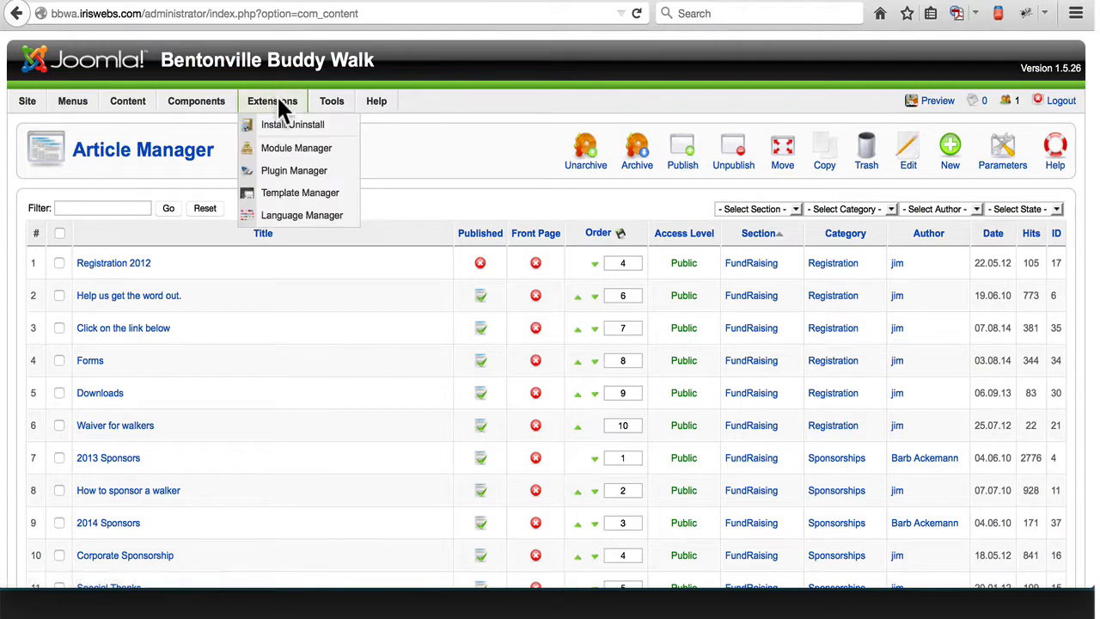
click(284, 151)
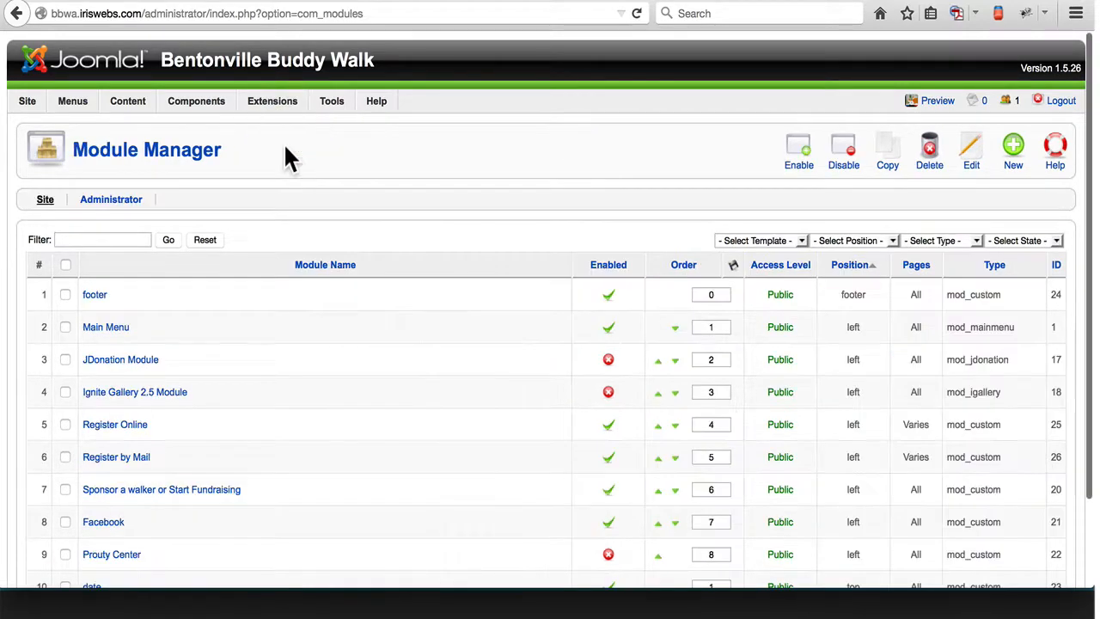
scroll(338, 413, down, 3)
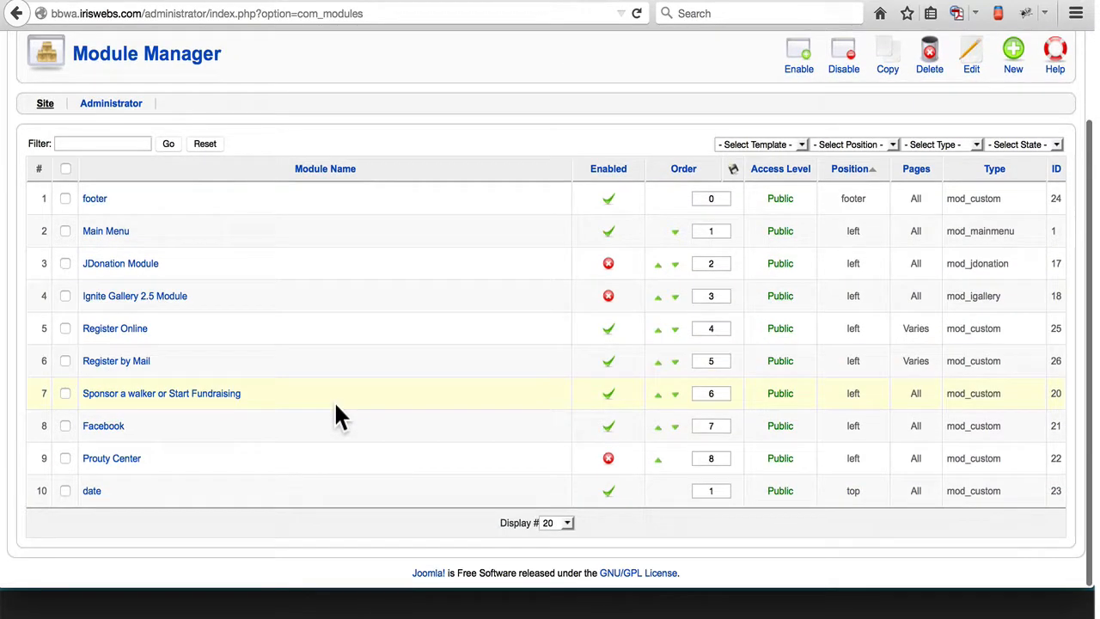
click(65, 459)
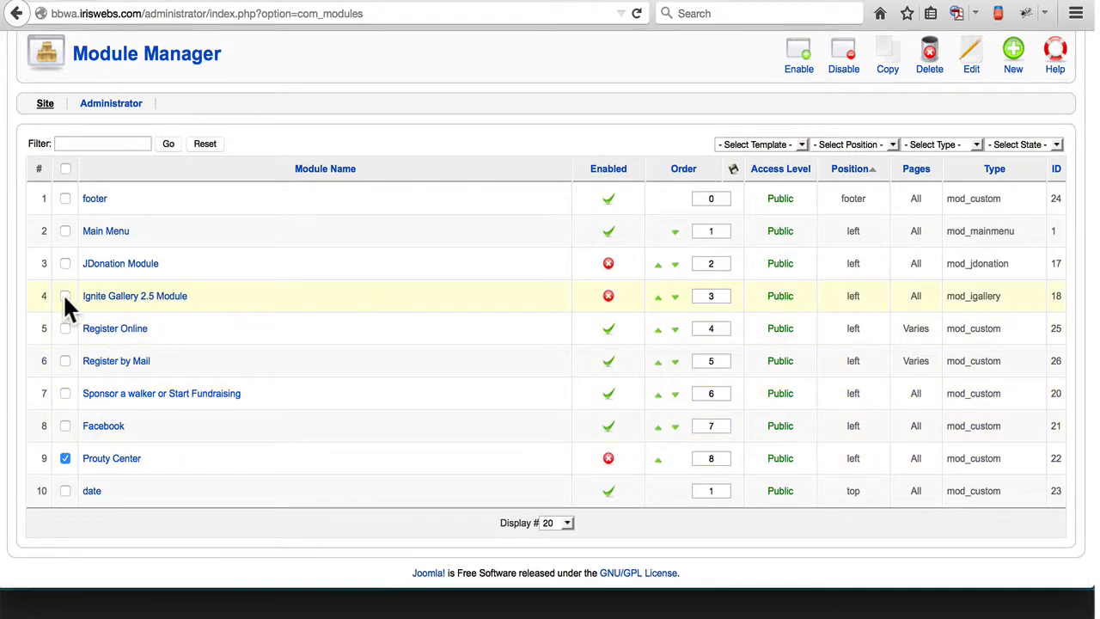
click(65, 296)
click(65, 263)
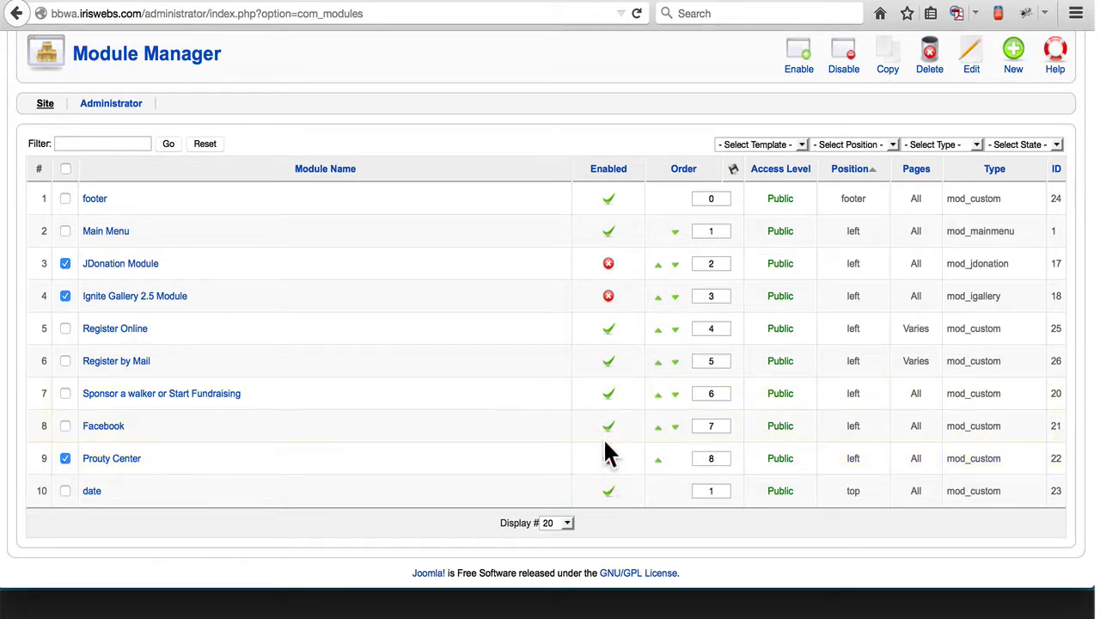
scroll(516, 361, up, 2)
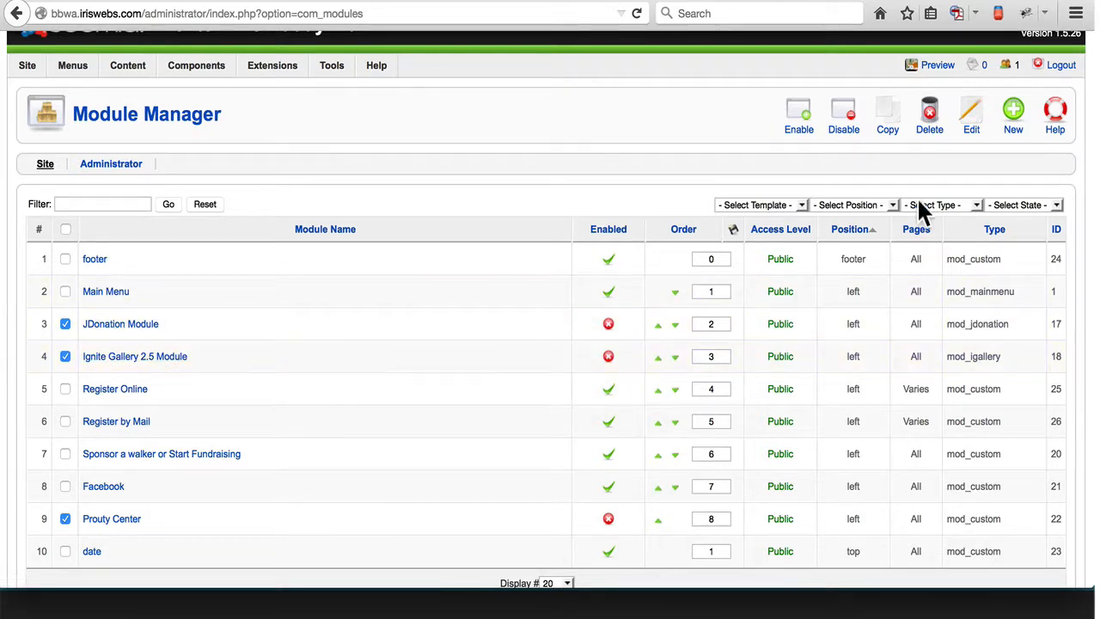
click(931, 112)
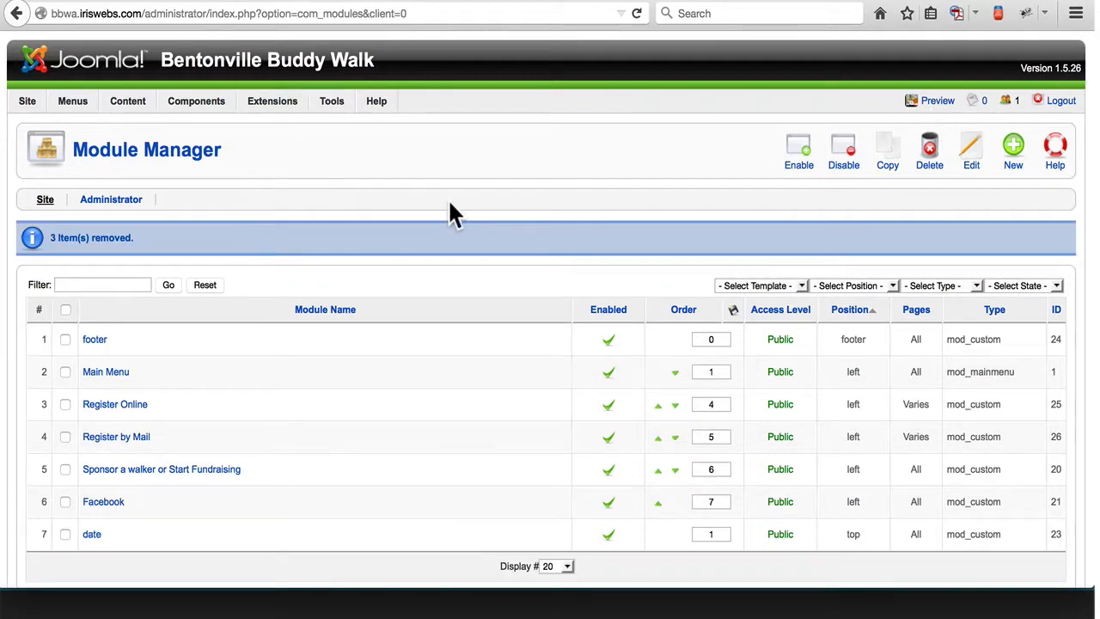